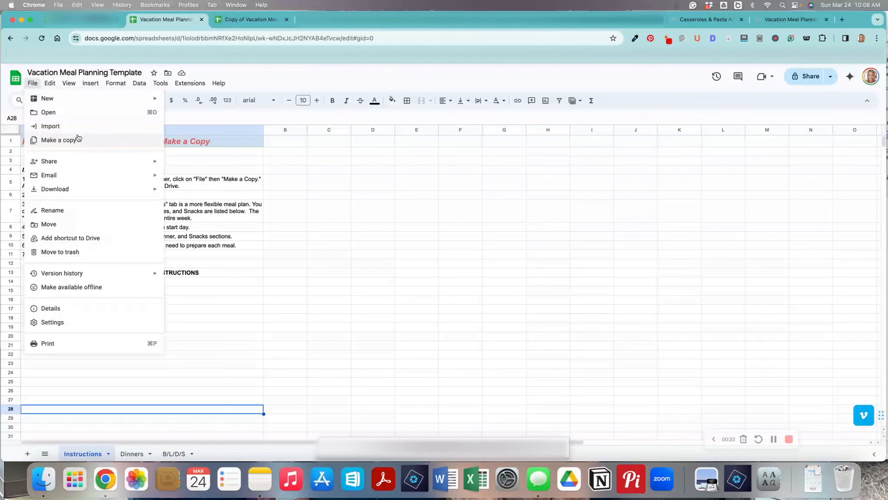
# Rename the copied spreadsheet to Copy of Vacation Meal Planning by removing Template from its title.
pyautogui.click(256, 20)
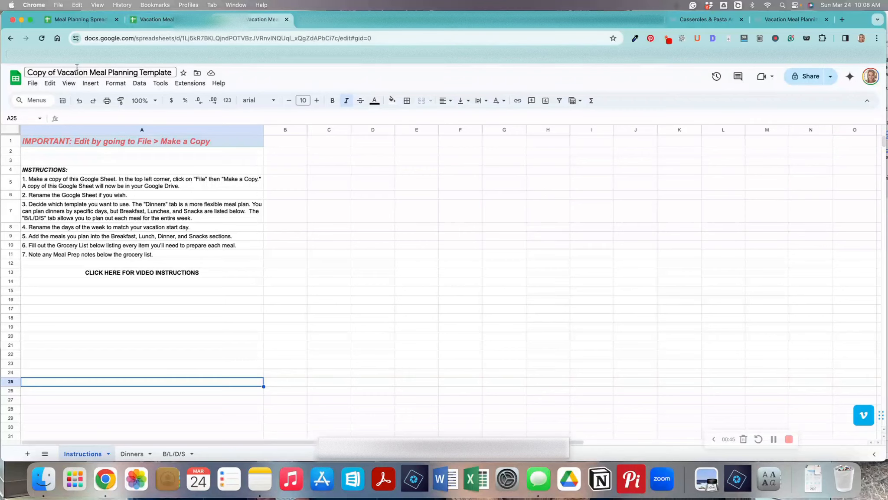
pyautogui.click(57, 73)
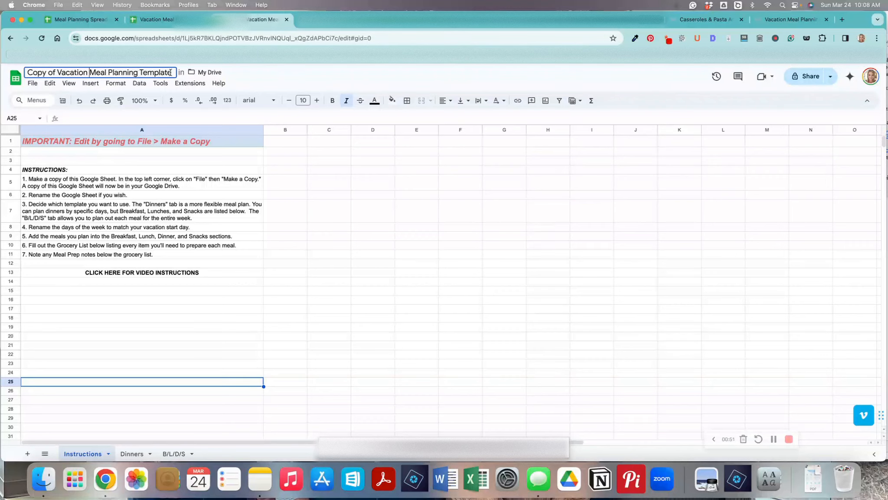
pyautogui.press('BackSpace')
pyautogui.press('BackSpace')
pyautogui.press('BackSpace')
pyautogui.press('BackSpace')
pyautogui.press('BackSpace')
pyautogui.press('BackSpace')
pyautogui.press('BackSpace')
pyautogui.press('BackSpace')
pyautogui.press('BackSpace')
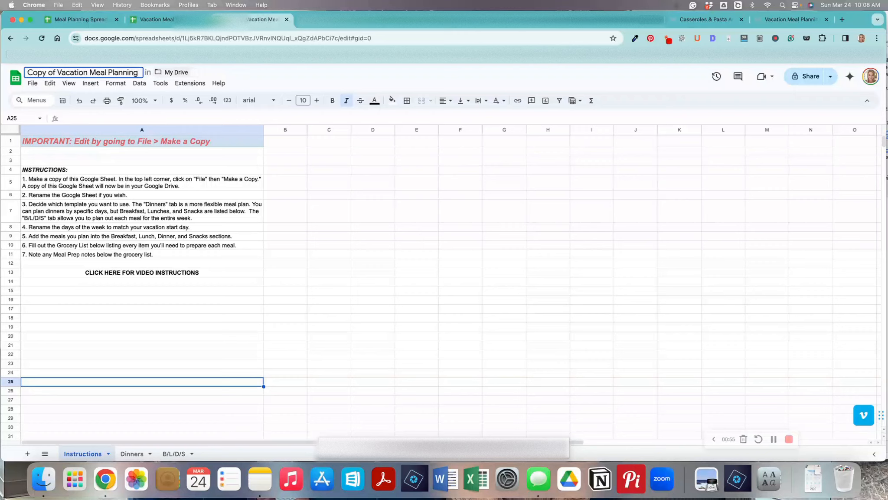
pyautogui.click(339, 208)
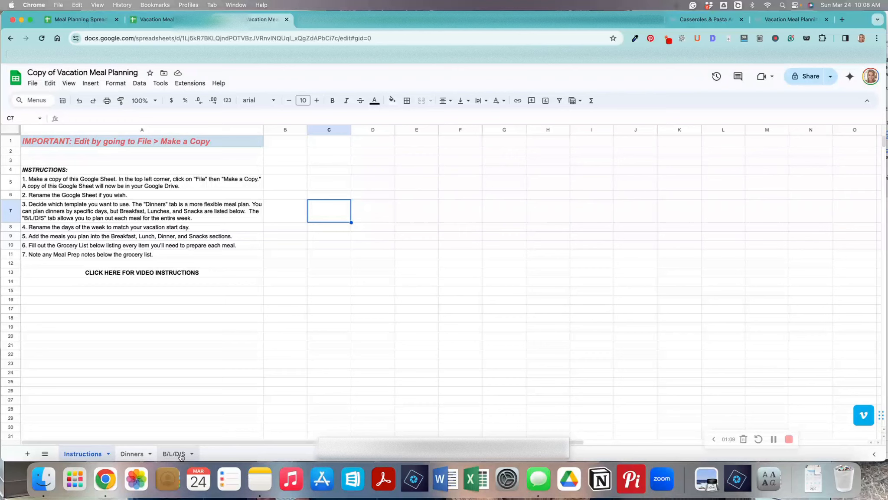
# Open the Dinners sheet and look over its day cells for the week.
pyautogui.click(135, 454)
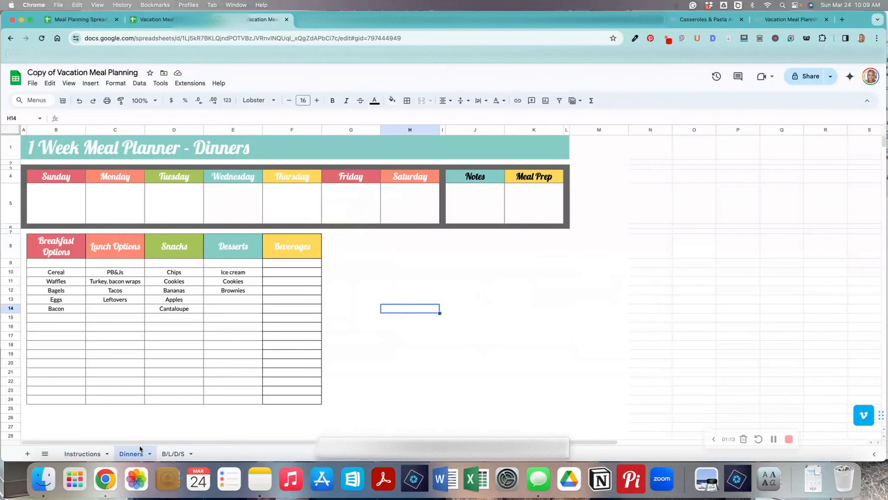
pyautogui.click(57, 198)
pyautogui.click(129, 198)
pyautogui.click(168, 199)
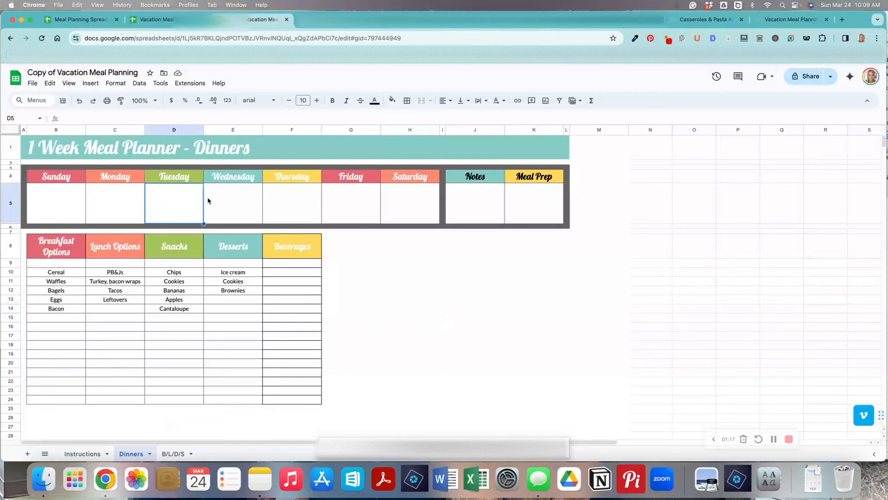
pyautogui.click(226, 201)
pyautogui.click(282, 201)
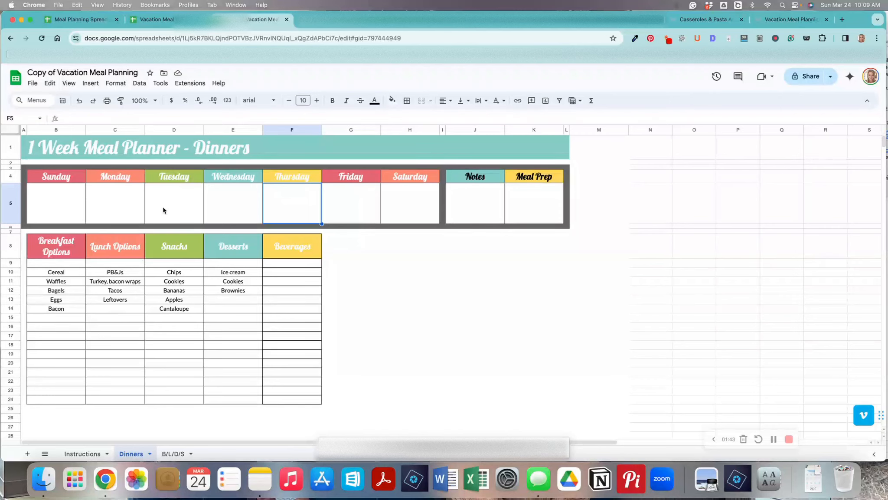
# Open the B/L/D/S sheet and look over its meal grid and day headers.
pyautogui.click(171, 454)
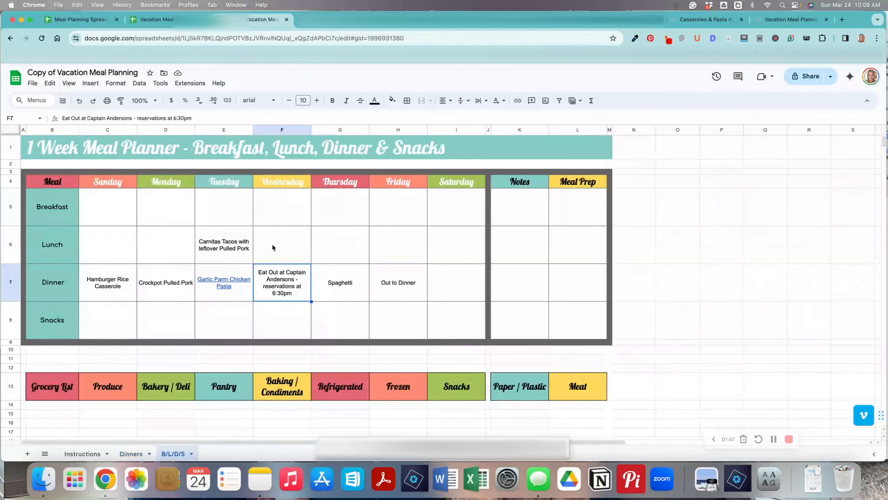
pyautogui.click(110, 207)
pyautogui.click(152, 237)
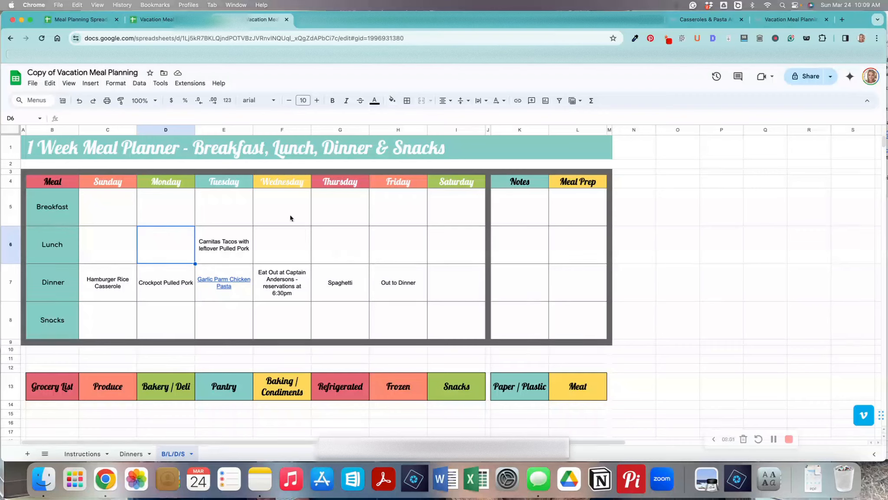
pyautogui.click(109, 185)
pyautogui.click(166, 183)
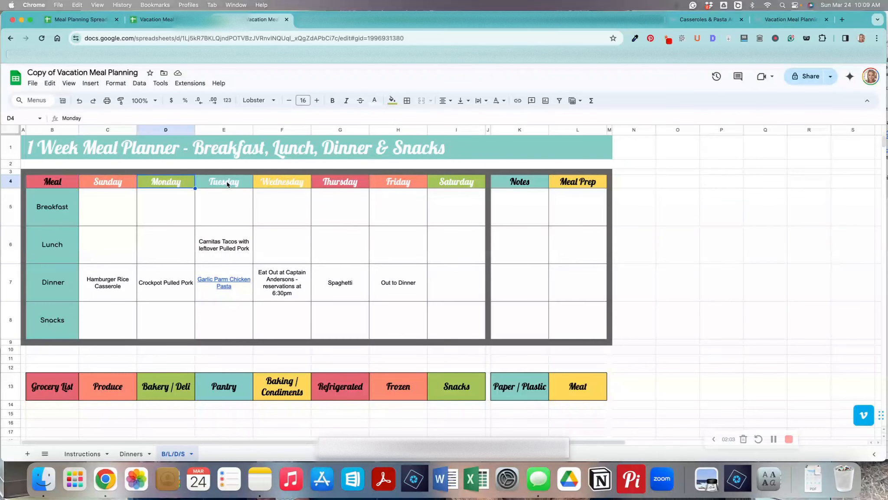
pyautogui.click(227, 183)
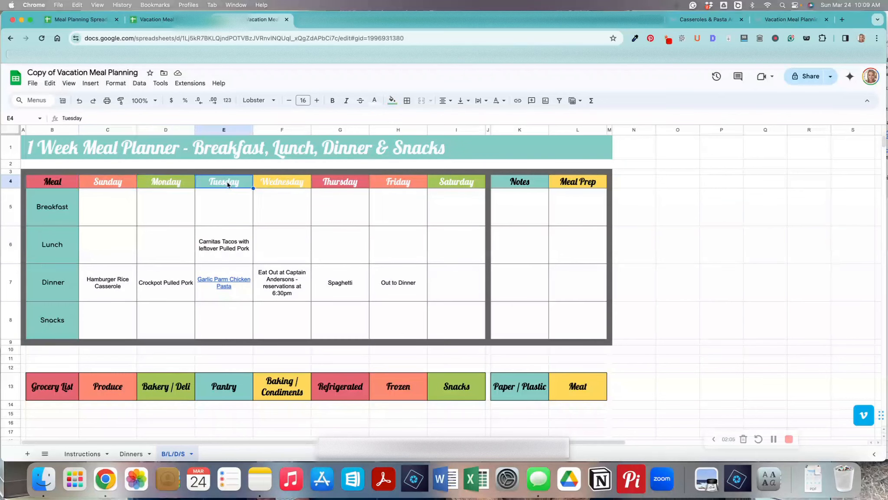
pyautogui.click(101, 186)
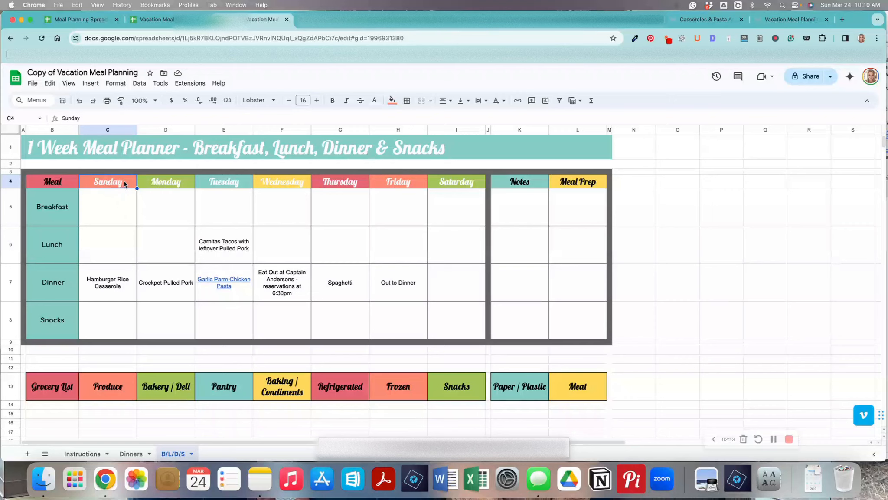
pyautogui.click(158, 182)
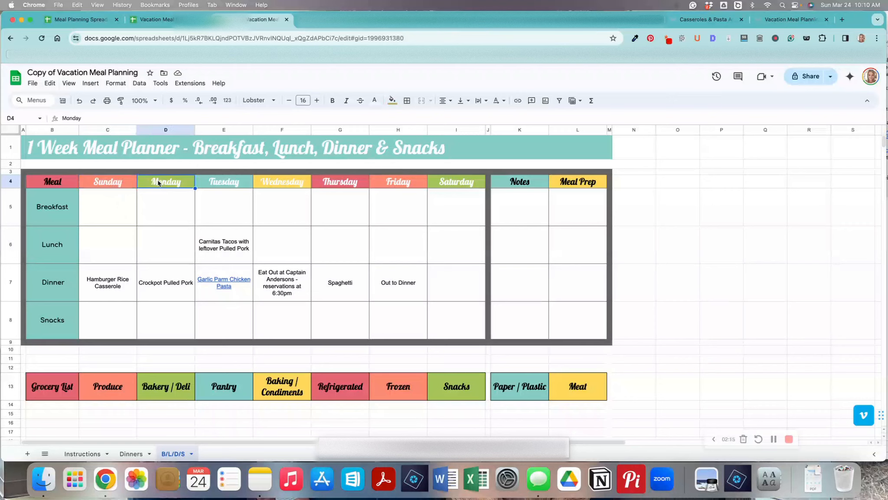
pyautogui.click(109, 184)
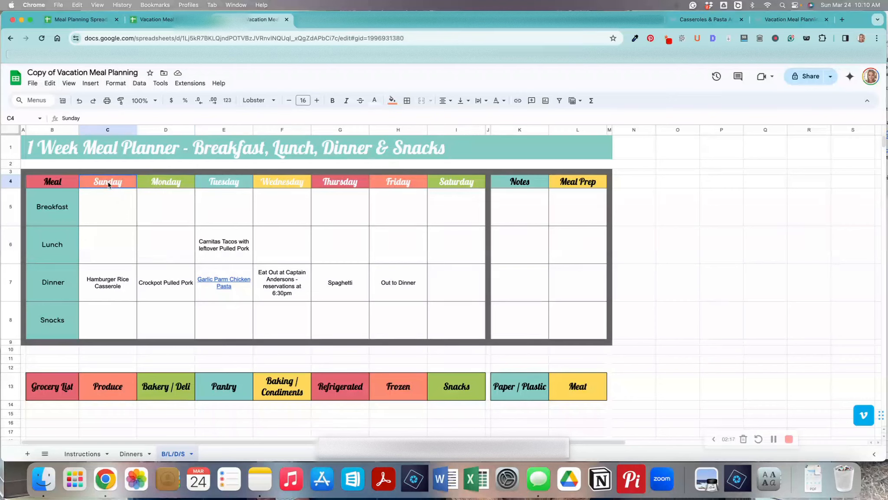
# Rename the Sunday and Monday day headers to Saturday and Sunday.
pyautogui.doubleClick(117, 184)
pyautogui.moveTo(123, 182); pyautogui.dragTo(100, 183)
pyautogui.write('aturday')
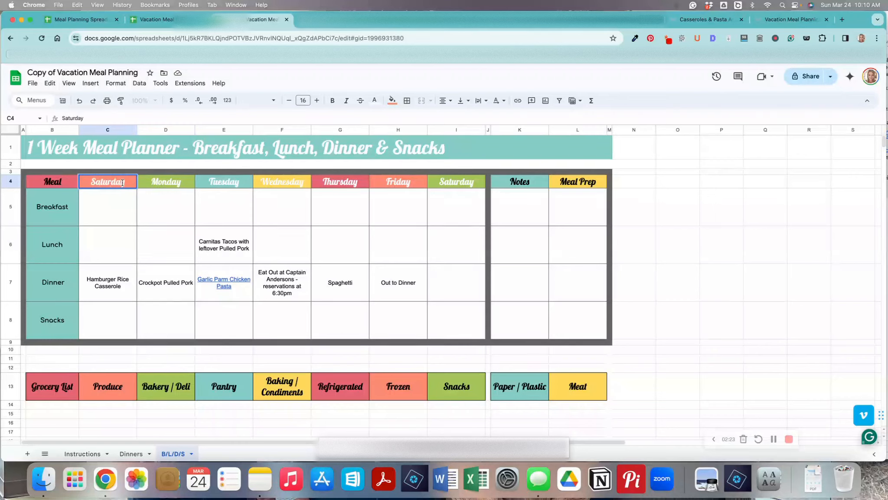
pyautogui.doubleClick(178, 186)
pyautogui.moveTo(182, 183); pyautogui.dragTo(152, 184)
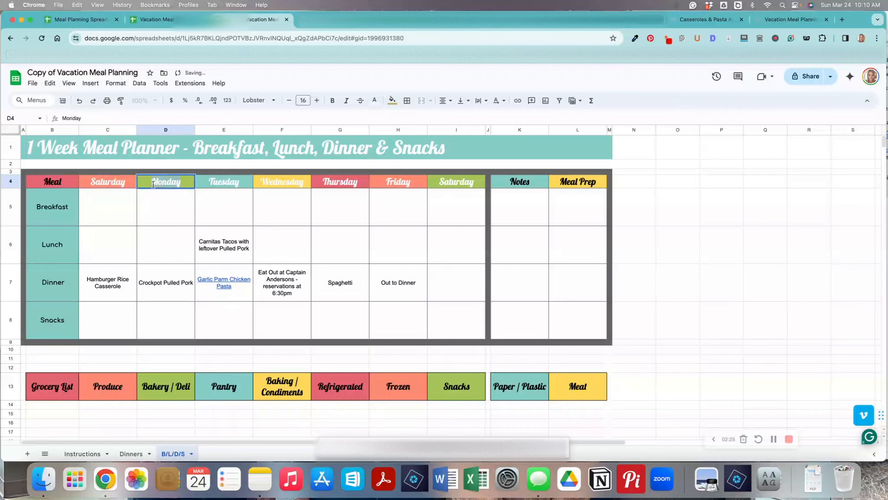
pyautogui.write('Suynday')
pyautogui.press('BackSpace')
pyautogui.press('BackSpace')
pyautogui.press('BackSpace')
pyautogui.press('BackSpace')
pyautogui.press('BackSpace')
pyautogui.write('nday')
pyautogui.click(171, 215)
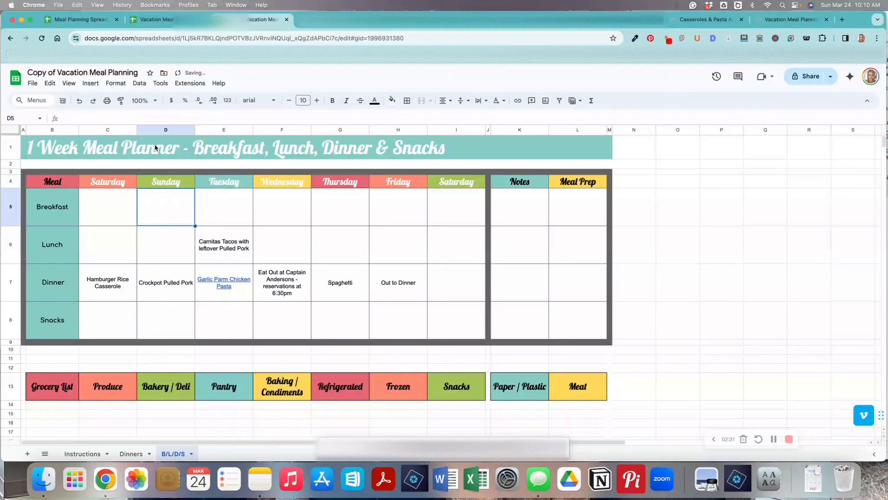
# Undo both day header renames.
pyautogui.click(80, 101)
pyautogui.click(80, 100)
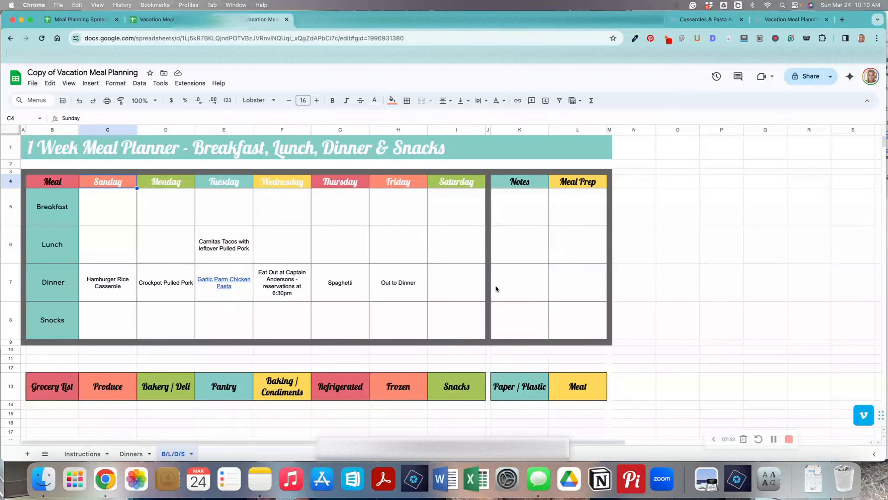
# Enter Frozen Waffles with Syrup as Tuesday's breakfast.
pyautogui.click(225, 207)
pyautogui.write('Fr')
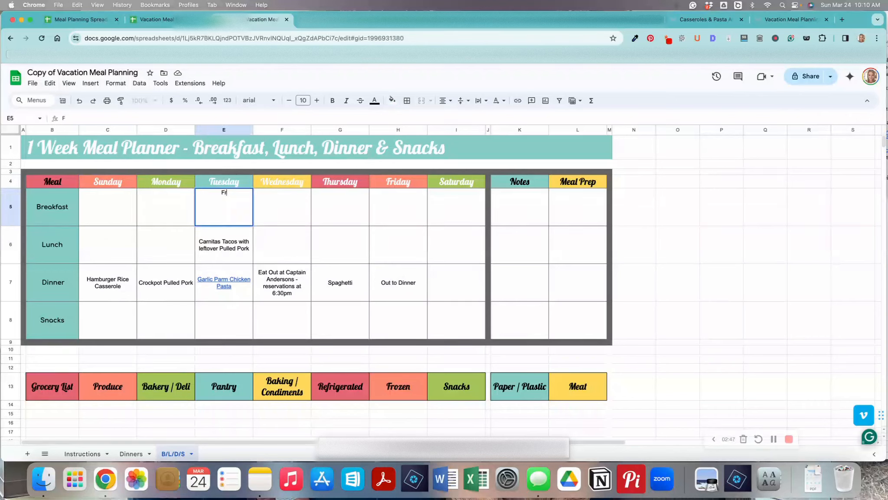
pyautogui.write('ozen Waffles with Syrup')
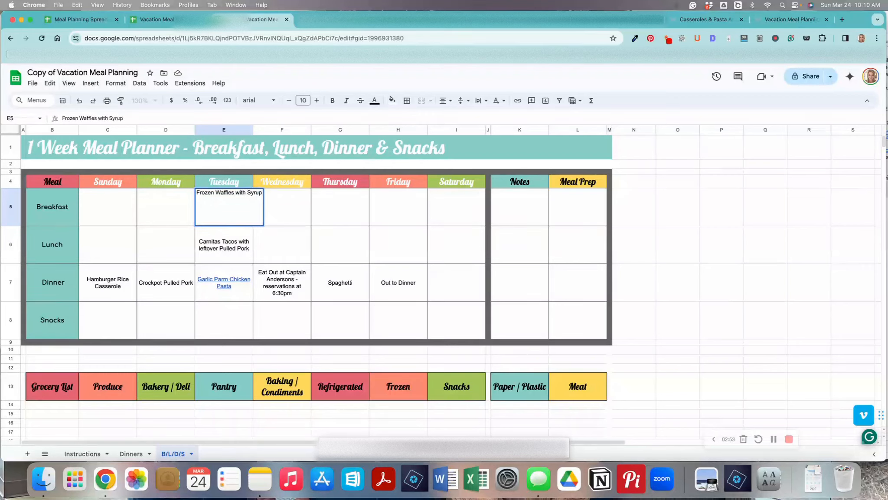
pyautogui.click(183, 223)
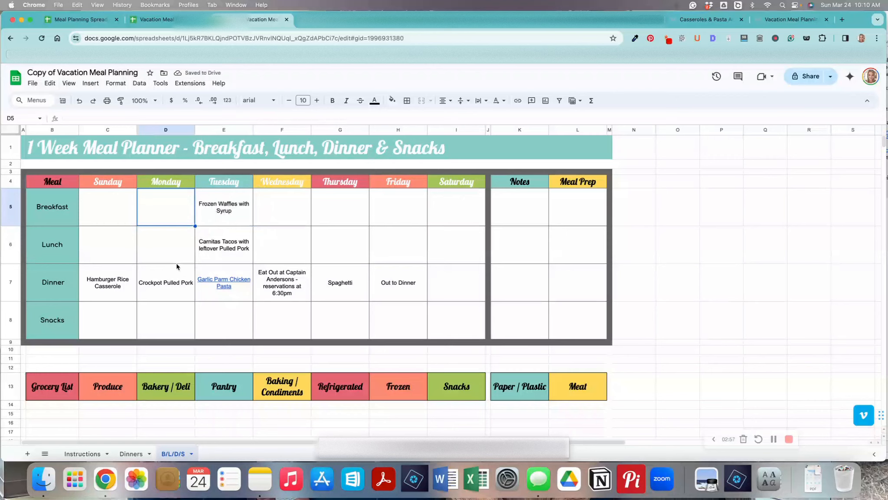
# Open the linked Garlic Parm Chicken Pasta recipe and review its recipe card and ingredients.
pyautogui.moveTo(224, 282)
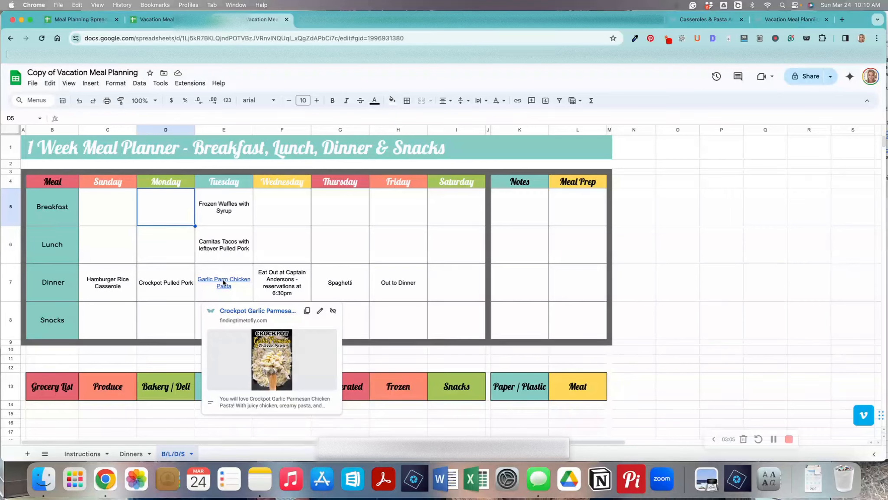
pyautogui.click(253, 311)
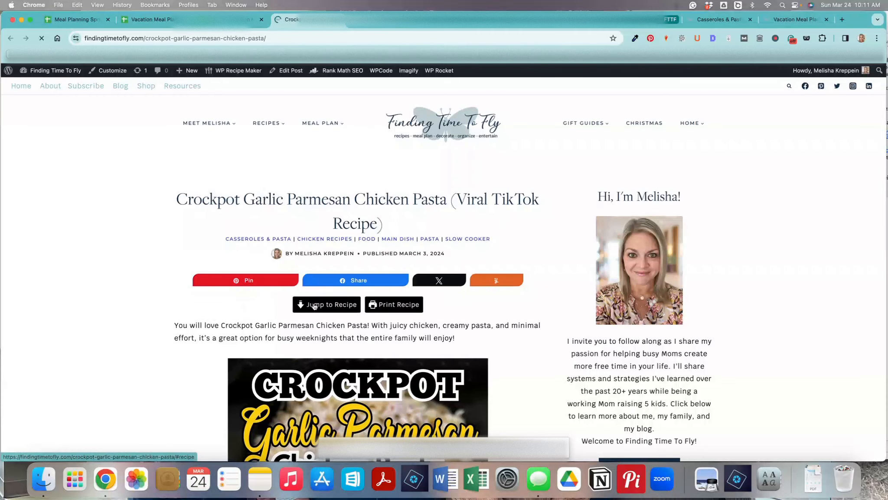
pyautogui.click(315, 306)
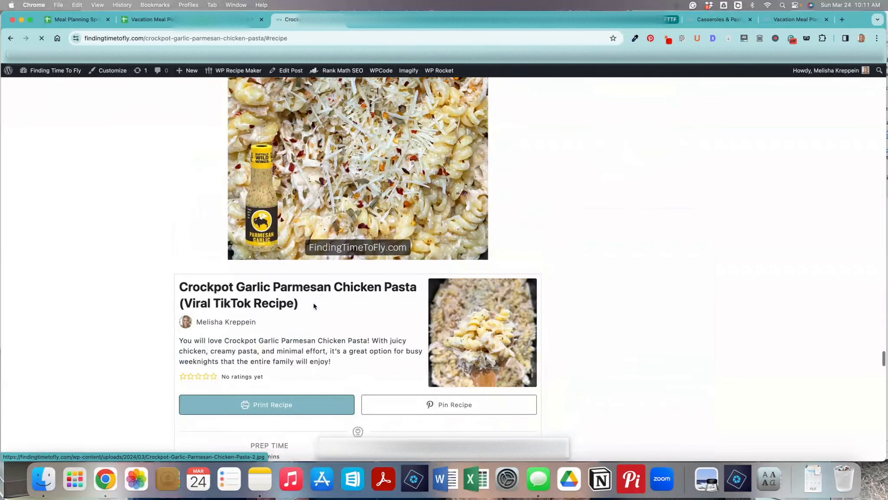
pyautogui.scroll(-6, 262, 304)
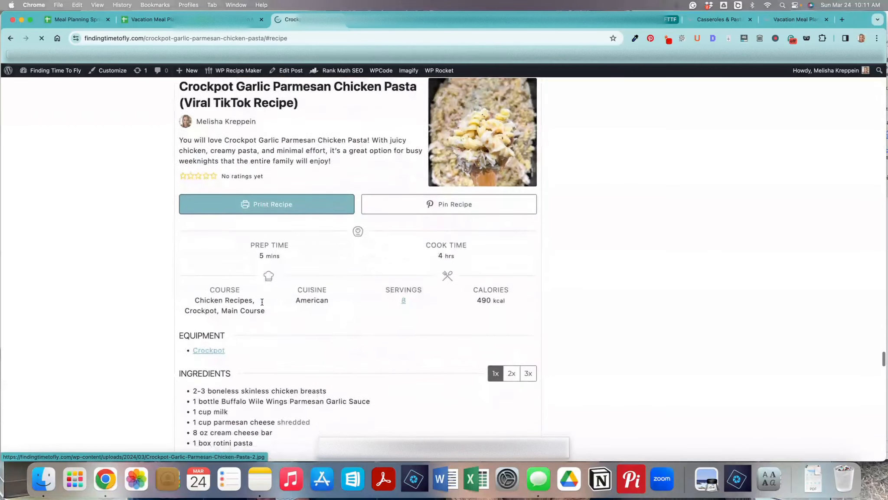
pyautogui.scroll(-2, 262, 304)
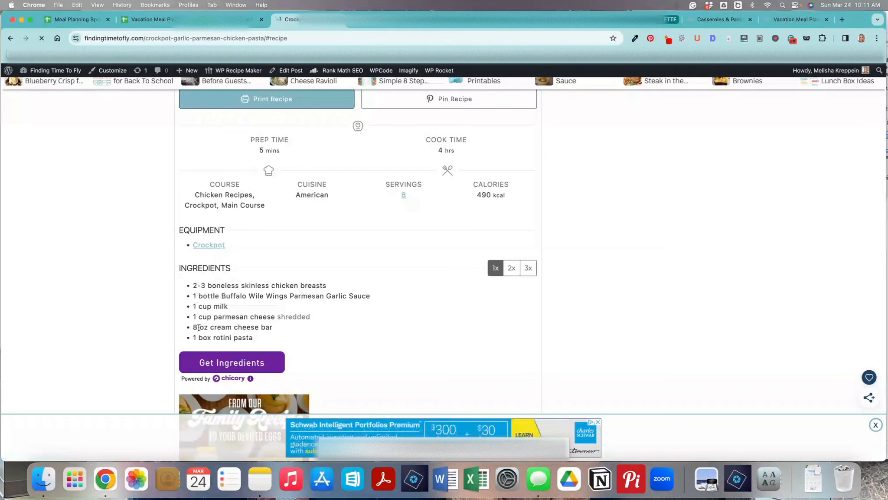
# Copy the link address of the Hamburger Rice Casserole recipe from the Casseroles & Pasta page.
pyautogui.click(219, 19)
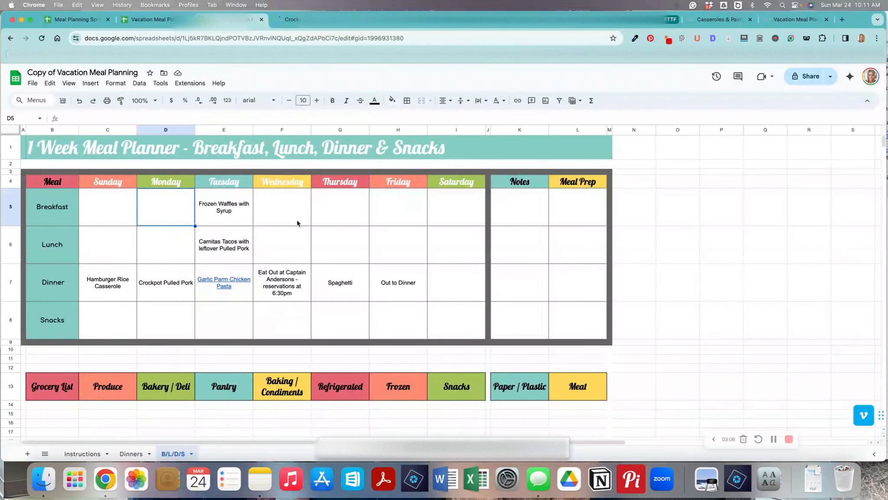
pyautogui.moveTo(209, 297)
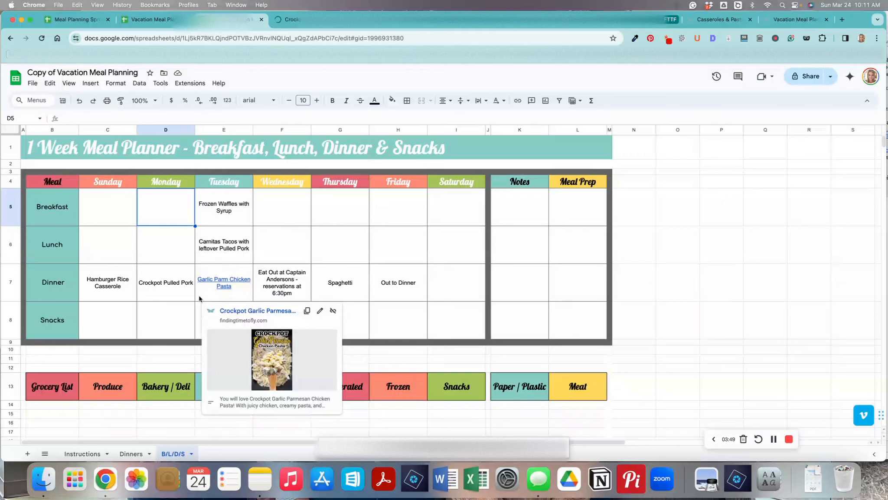
pyautogui.click(114, 286)
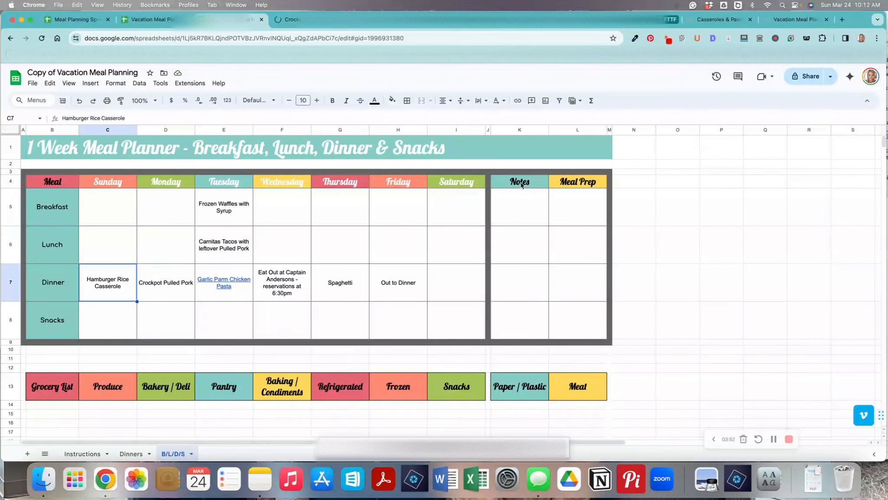
pyautogui.click(708, 20)
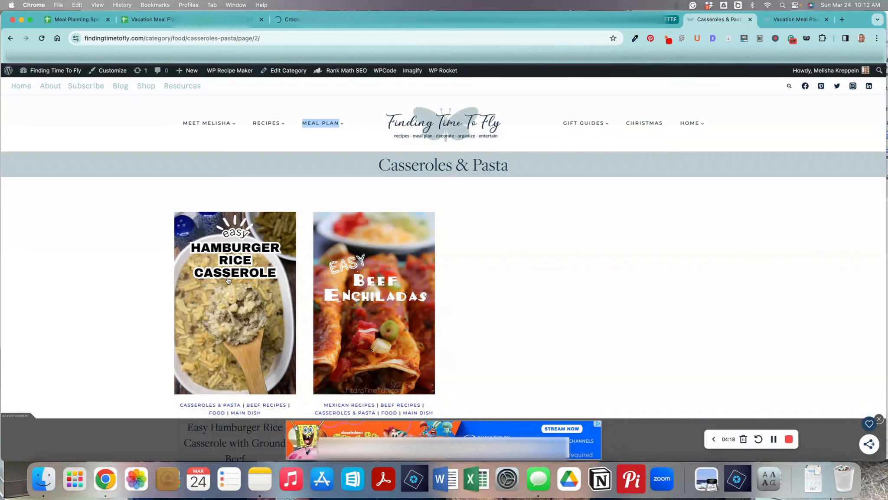
pyautogui.rightClick(232, 277)
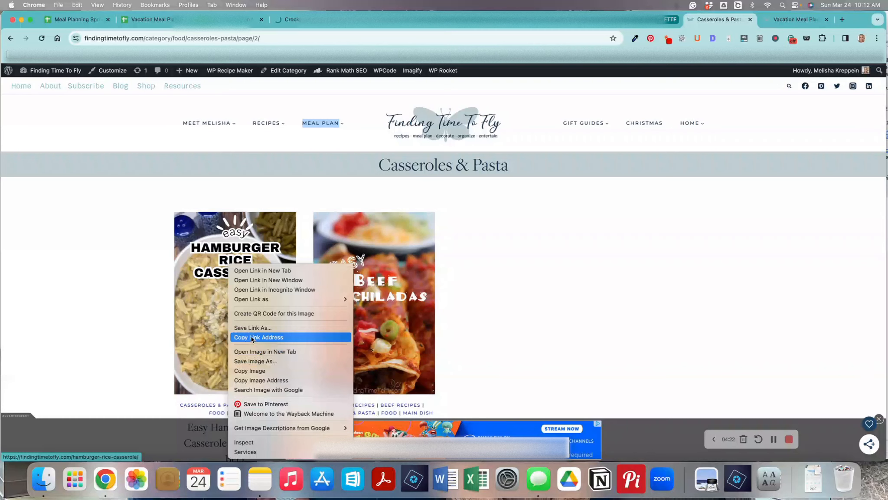
pyautogui.click(252, 337)
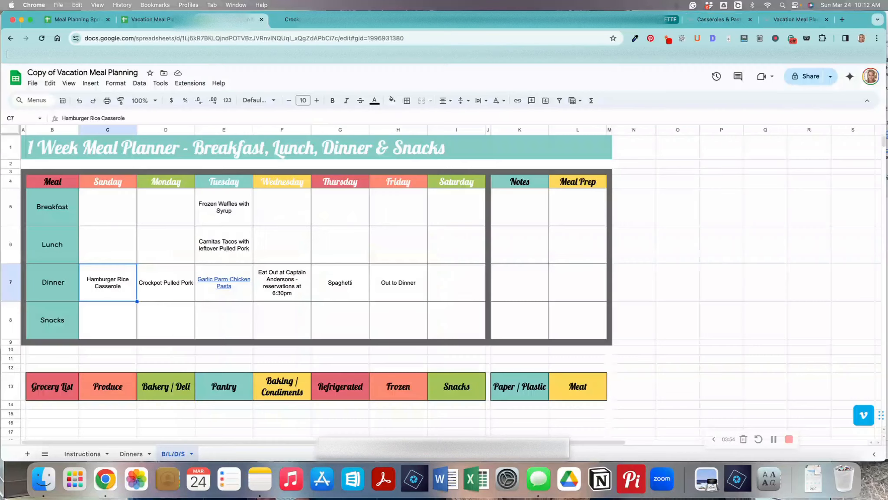
# Link Sunday's Hamburger Rice Casserole dinner entry to the copied recipe page address.
pyautogui.click(108, 288)
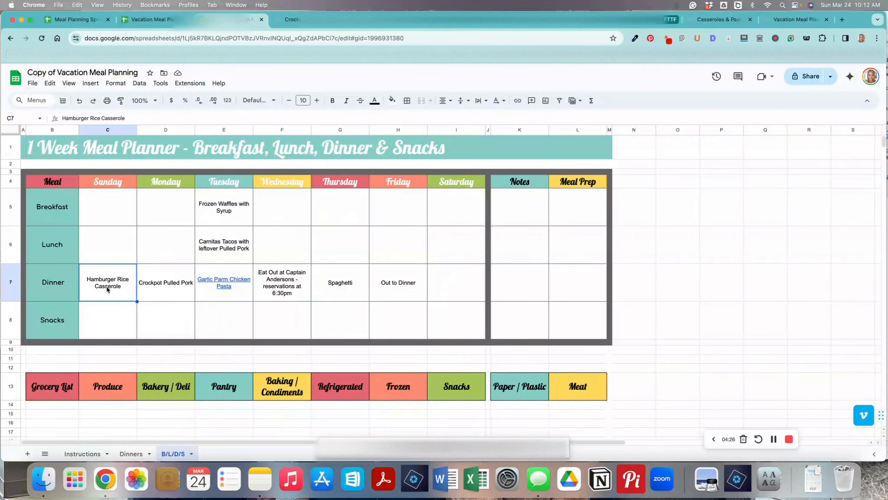
pyautogui.click(91, 84)
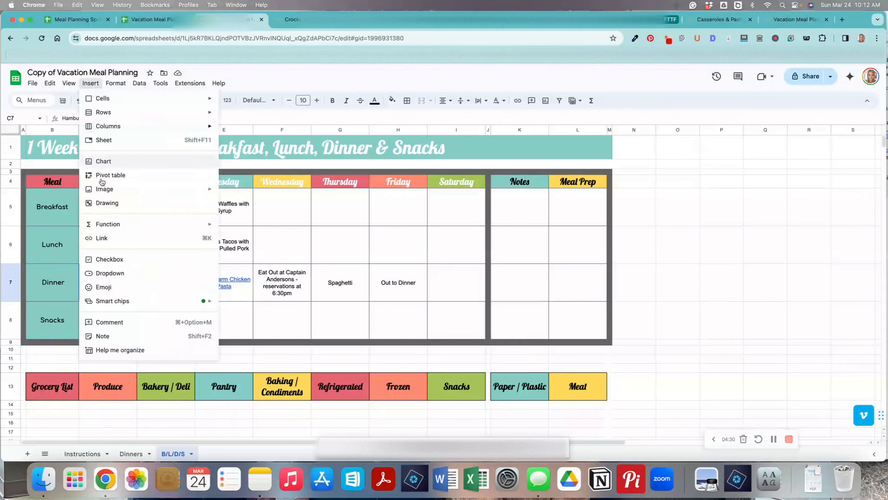
pyautogui.click(102, 237)
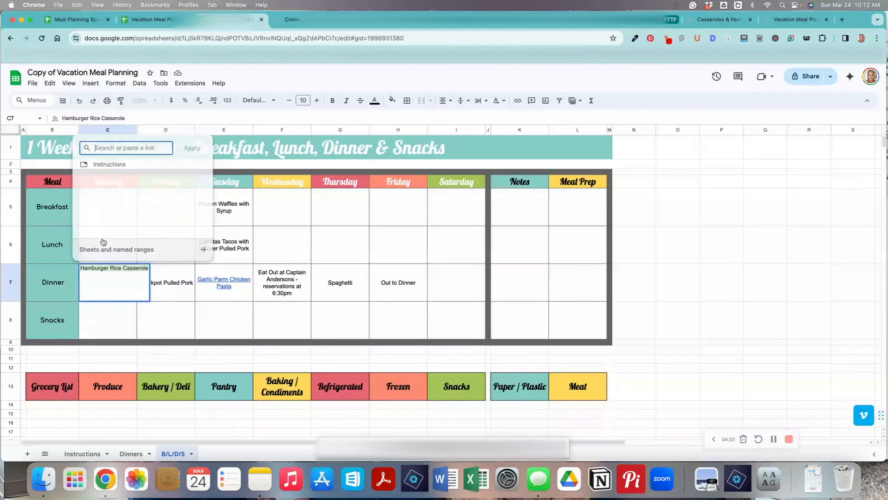
pyautogui.press('super+v')
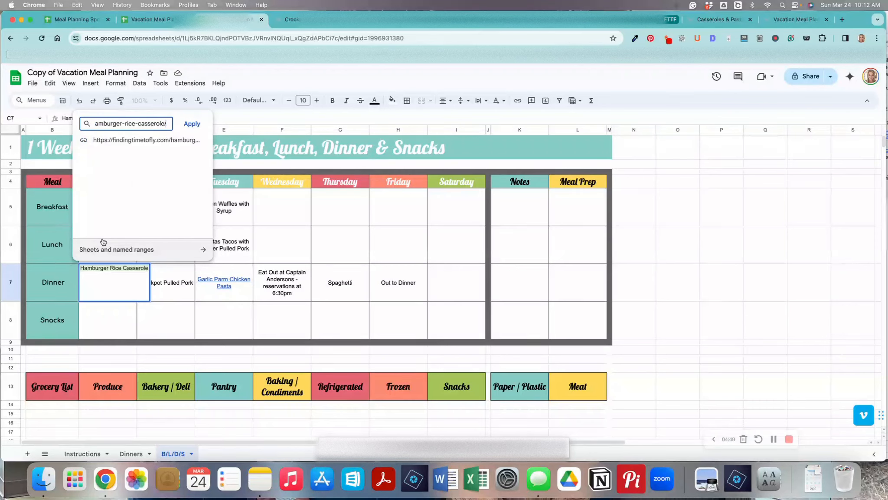
pyautogui.click(194, 124)
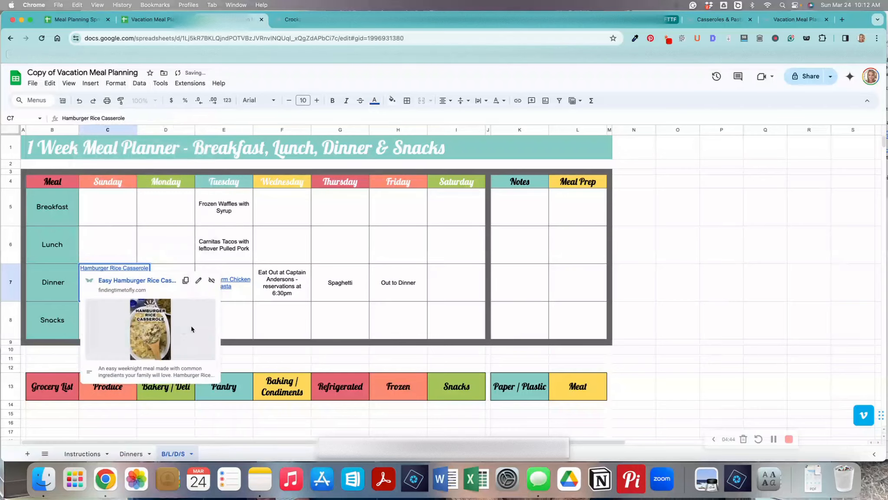
# Follow the Hamburger Rice Casserole link to check the recipe page opens, then return to the planner.
pyautogui.click(182, 329)
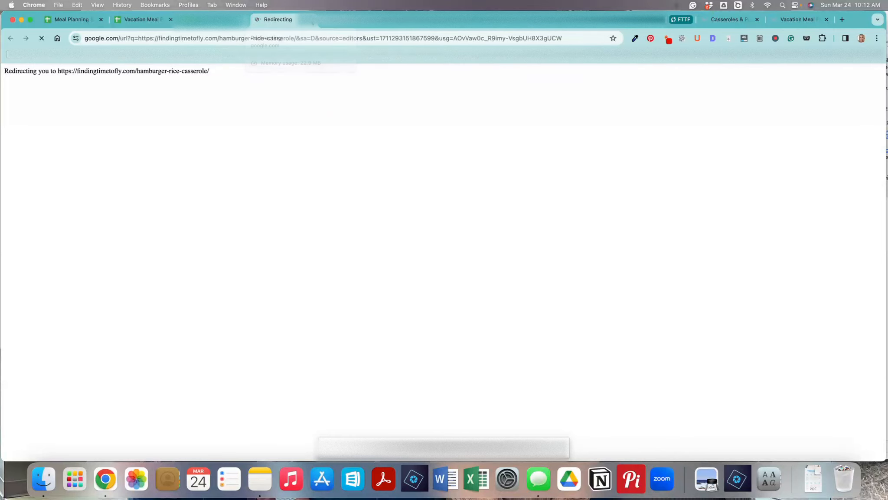
pyautogui.click(312, 23)
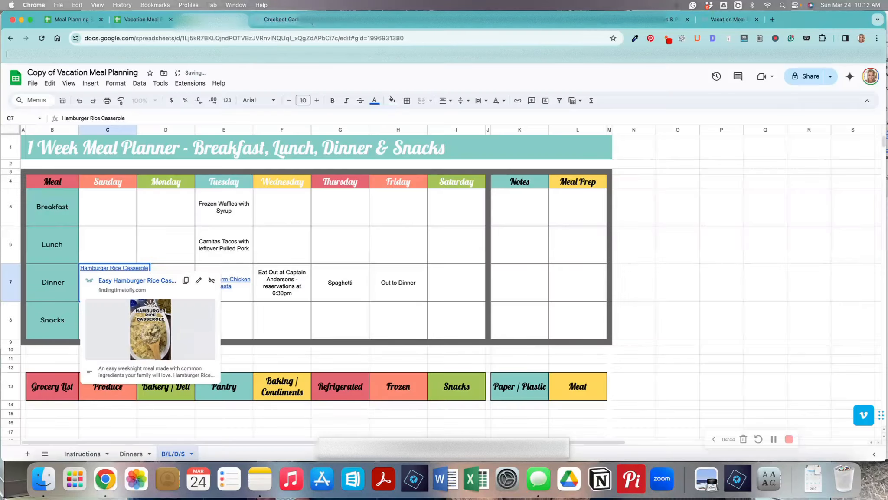
pyautogui.click(313, 333)
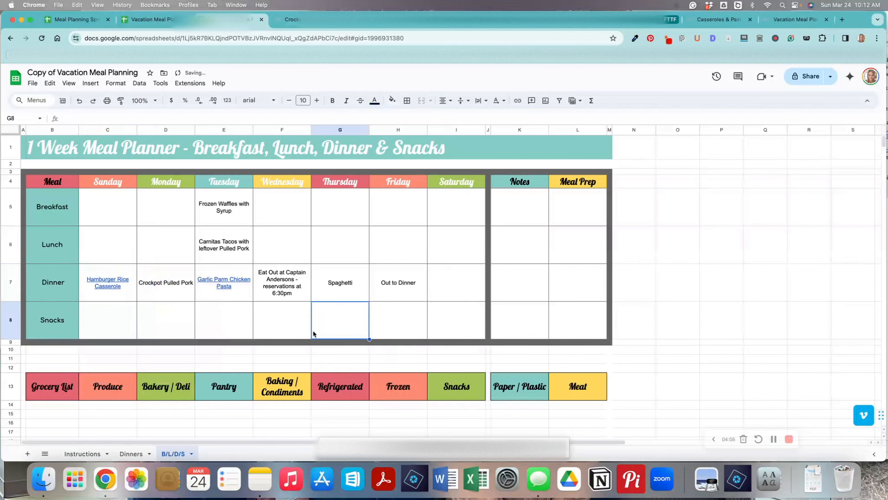
pyautogui.moveTo(98, 279)
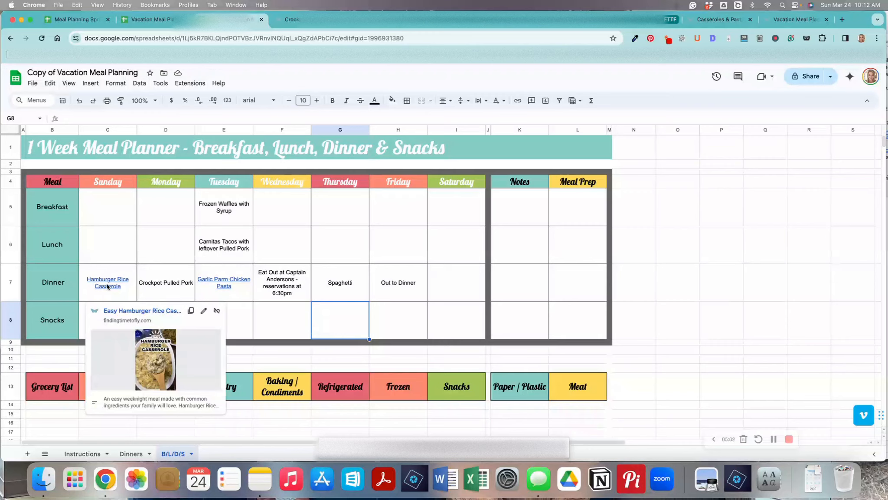
# Extend Monday's dinner entry to Crockpot Pulled Pork with Yellow Rice and Black Beans.
pyautogui.click(161, 292)
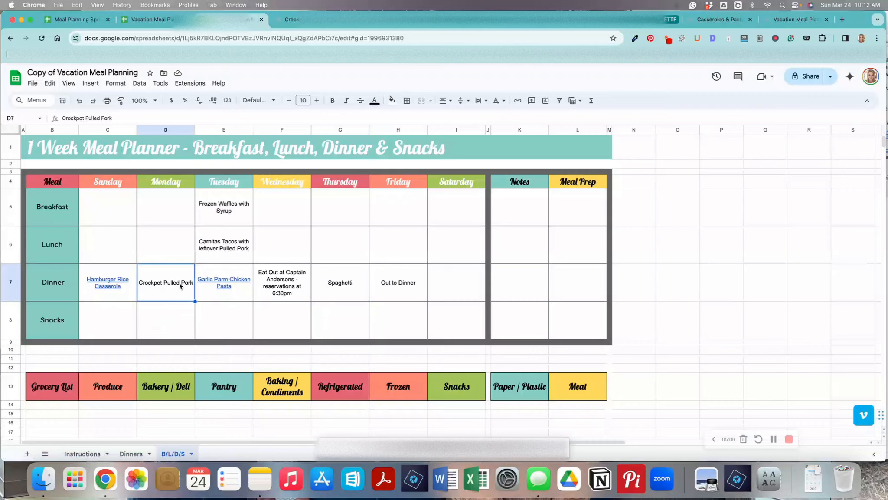
pyautogui.doubleClick(180, 285)
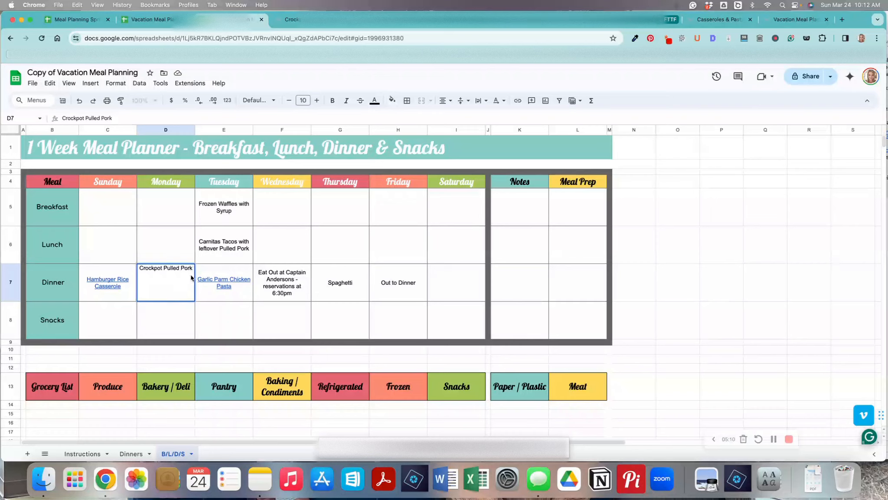
pyautogui.write('with Yellow Rice and Black Beans')
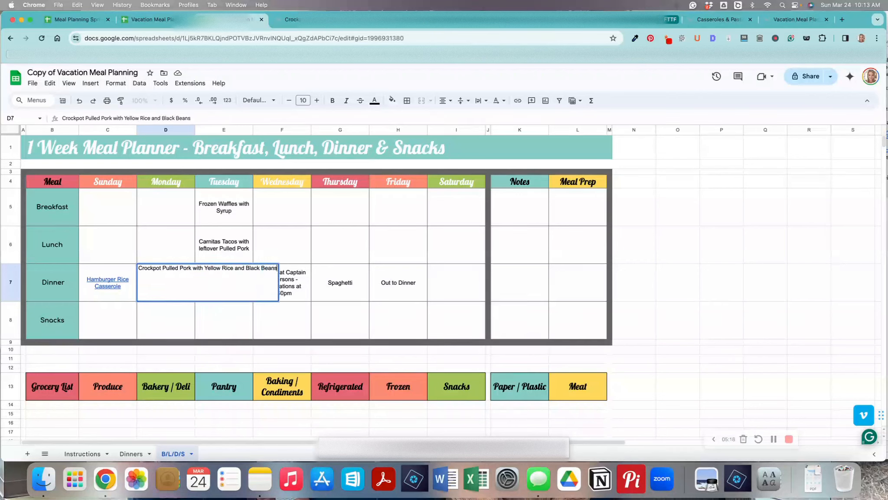
pyautogui.click(261, 247)
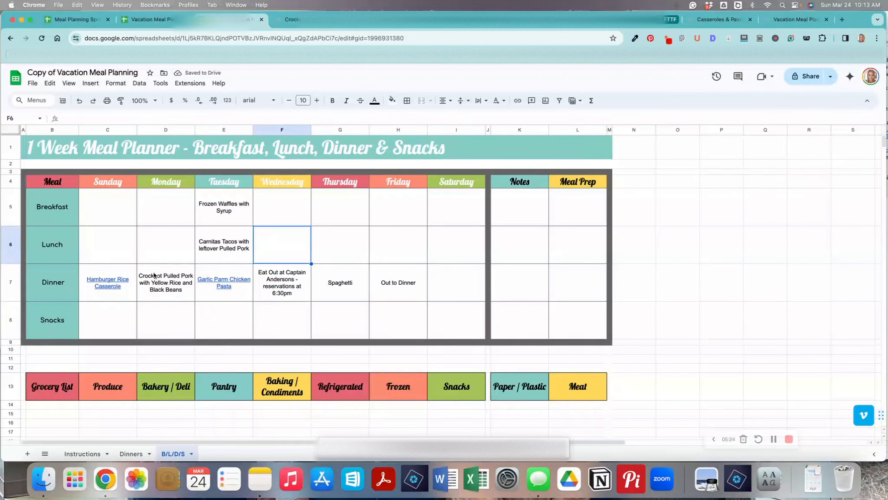
# Review the Notes and Meal Prep columns and the Meal Prep List further down the sheet.
pyautogui.click(226, 250)
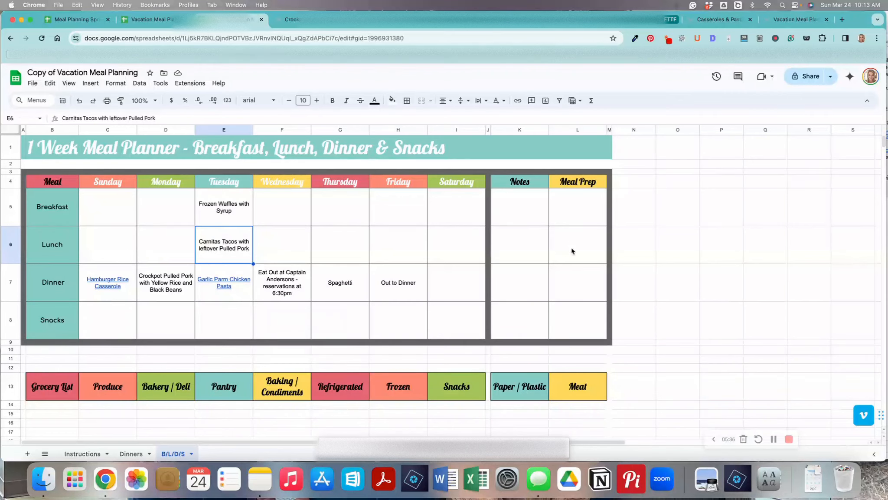
pyautogui.click(531, 217)
pyautogui.click(525, 254)
pyautogui.click(519, 284)
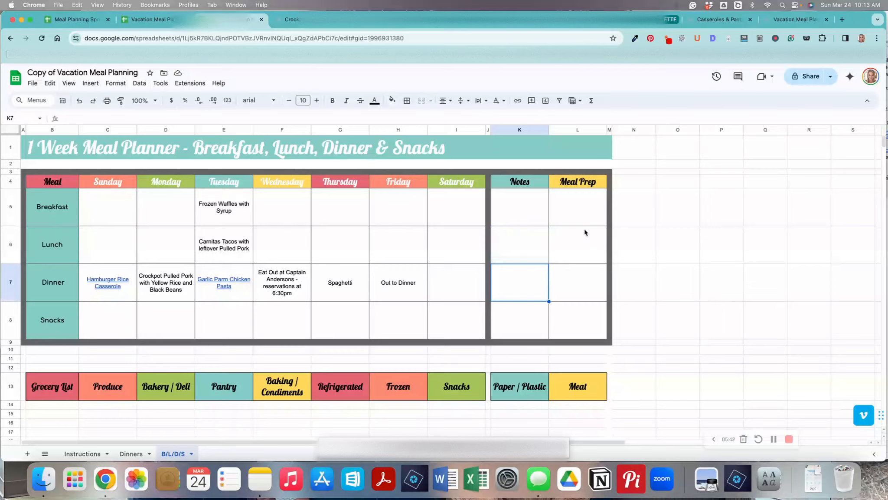
pyautogui.scroll(-10, 585, 233)
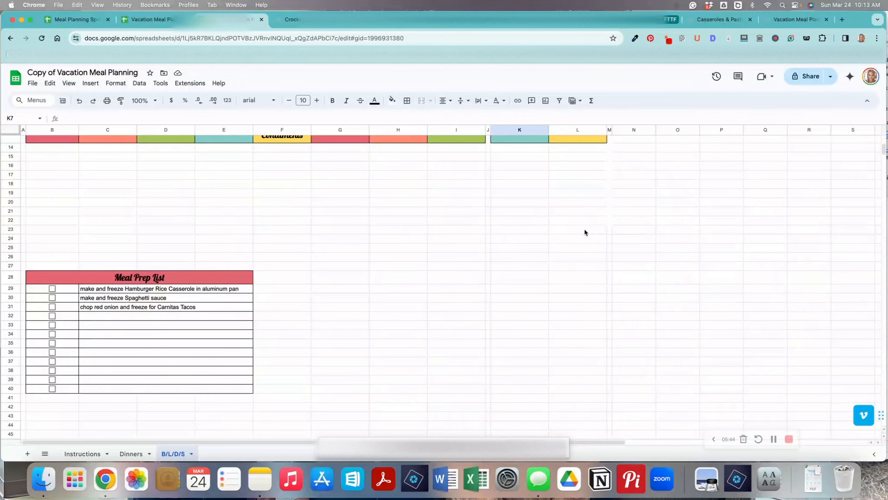
pyautogui.scroll(2, 571, 234)
pyautogui.scroll(-3, 571, 233)
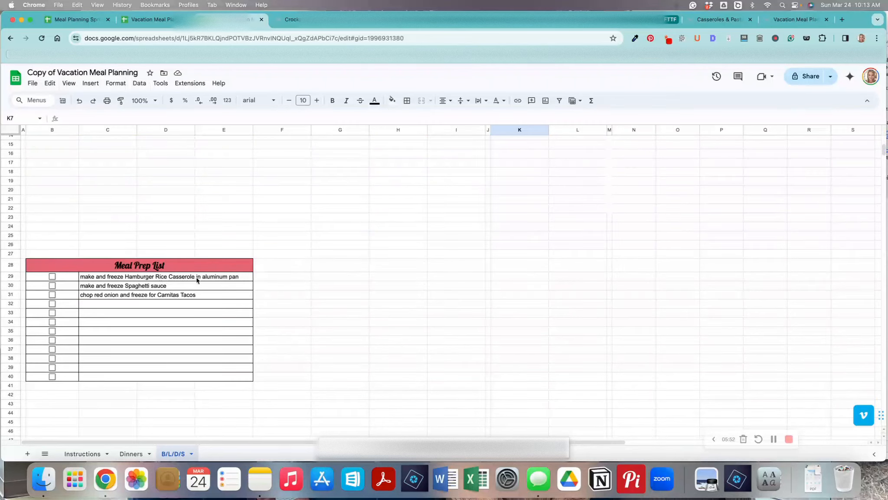
pyautogui.scroll(10, 204, 280)
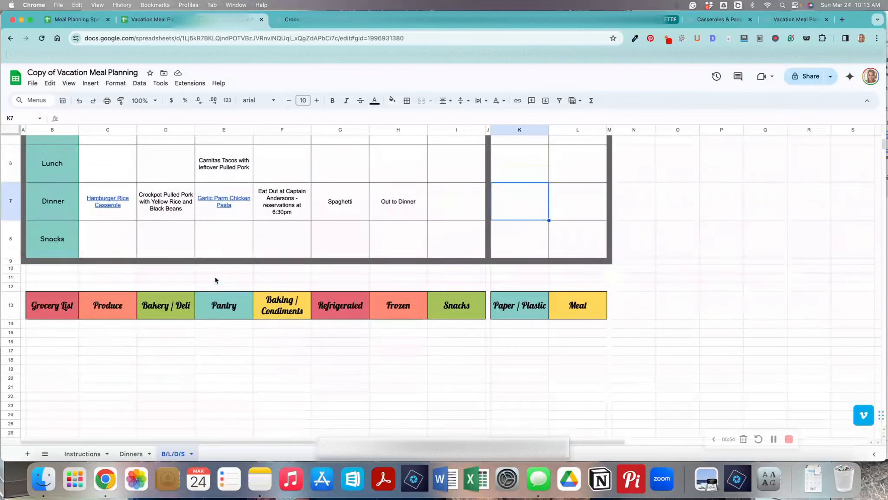
pyautogui.scroll(2, 216, 280)
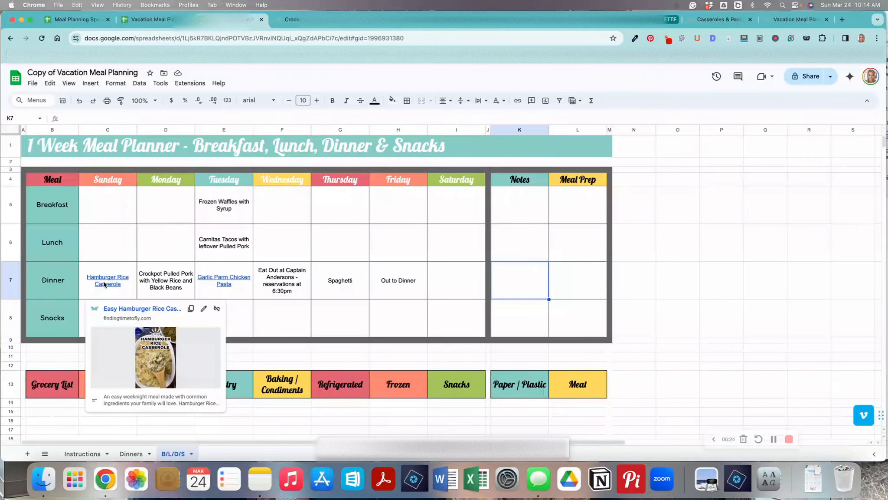
pyautogui.scroll(-6, 104, 285)
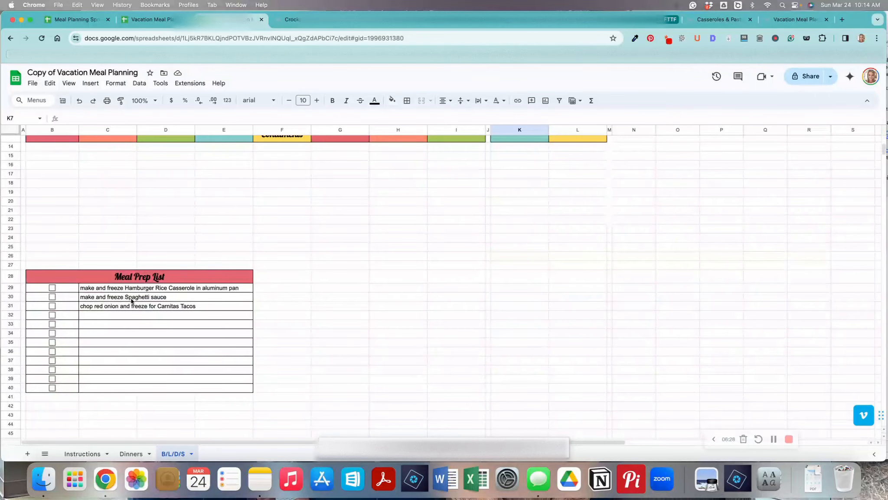
pyautogui.scroll(6, 148, 300)
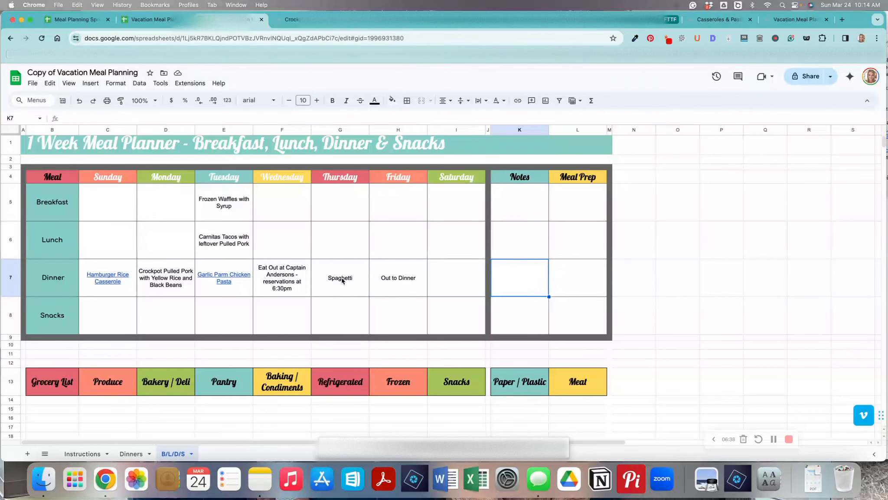
pyautogui.scroll(-6, 342, 280)
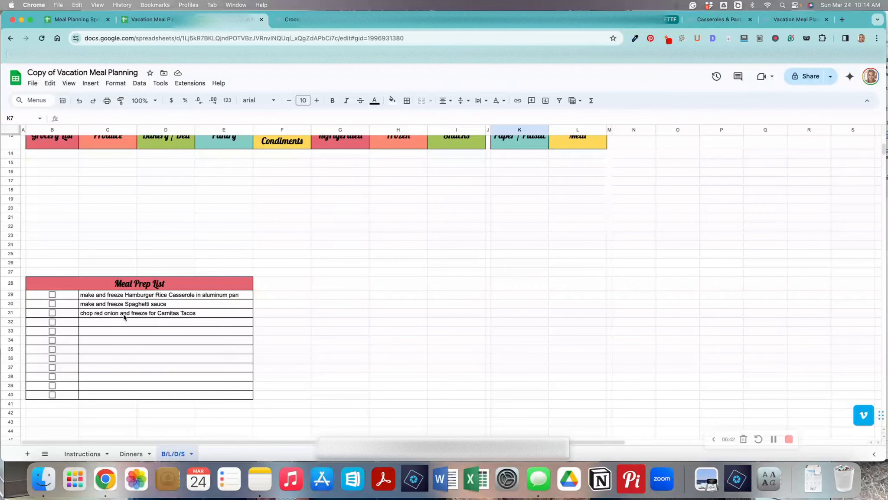
pyautogui.scroll(6, 160, 317)
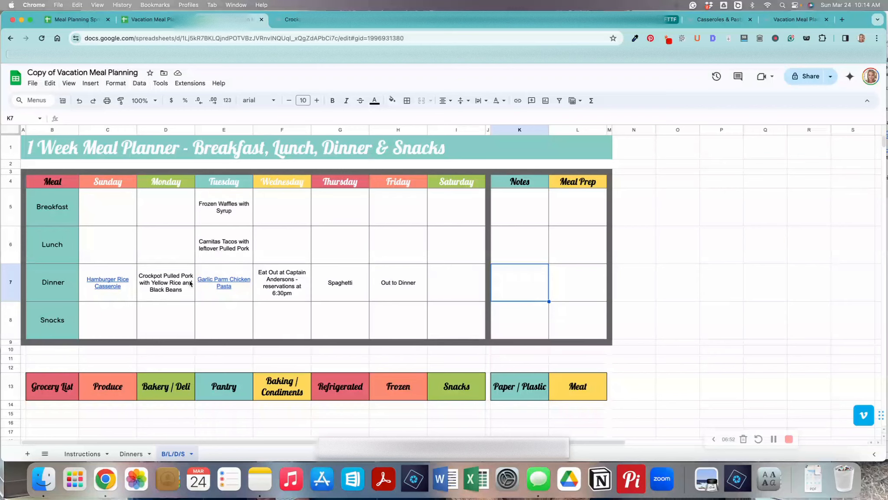
pyautogui.scroll(-10, 175, 301)
pyautogui.scroll(-1, 175, 302)
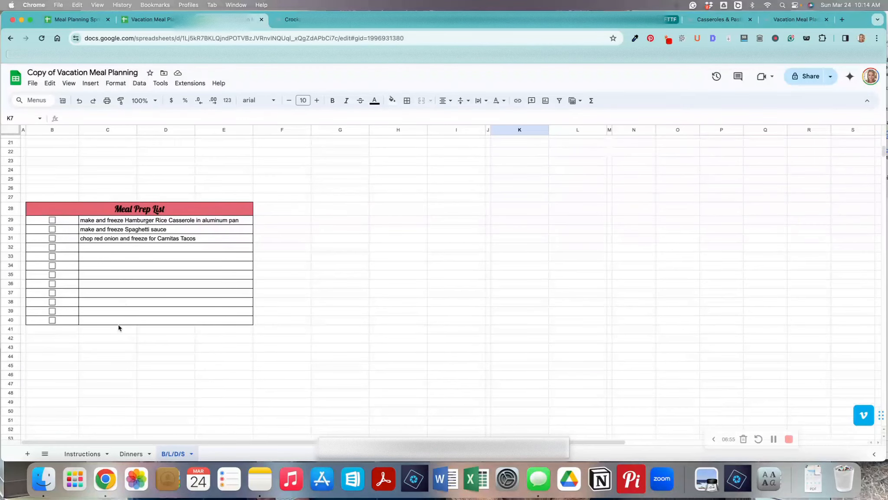
# Check and uncheck the first two Meal Prep List checkboxes.
pyautogui.click(52, 220)
pyautogui.click(53, 229)
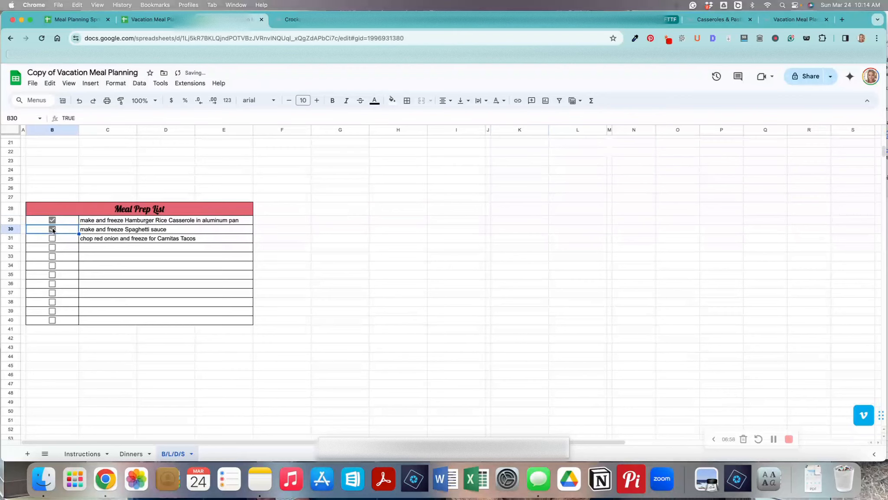
pyautogui.click(53, 230)
pyautogui.click(52, 221)
# Add Cilantro and Limes under Produce in the grocery list.
pyautogui.scroll(8, 128, 235)
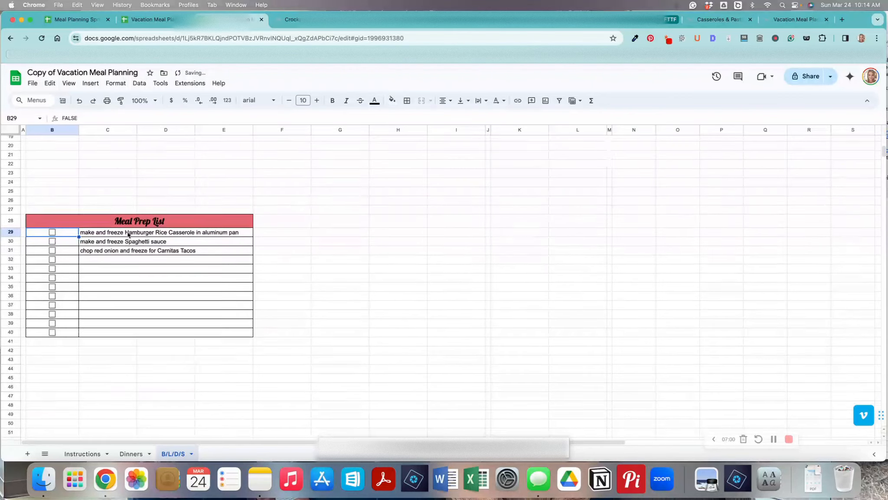
pyautogui.scroll(-5, 128, 234)
pyautogui.scroll(5, 127, 235)
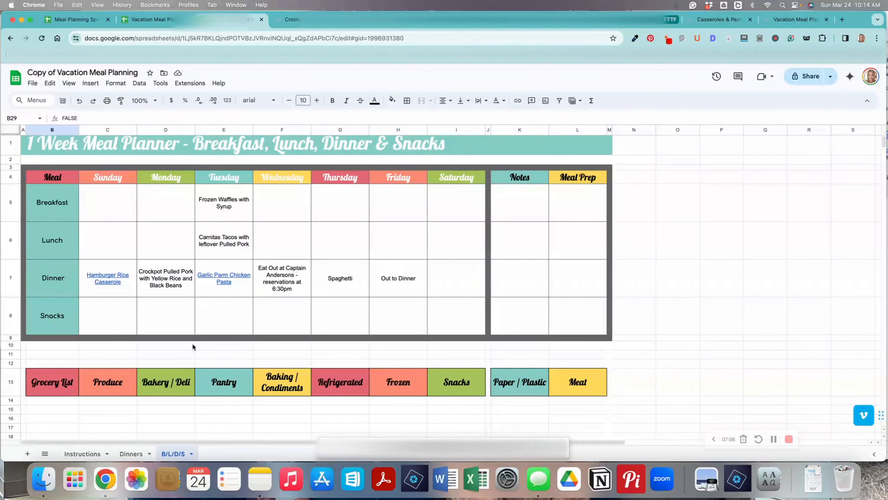
pyautogui.scroll(-2, 193, 346)
pyautogui.scroll(1, 193, 347)
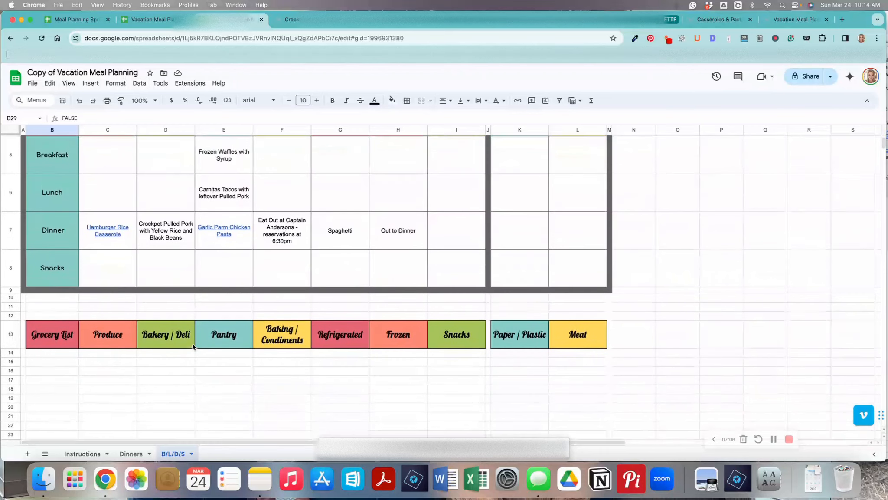
pyautogui.click(109, 358)
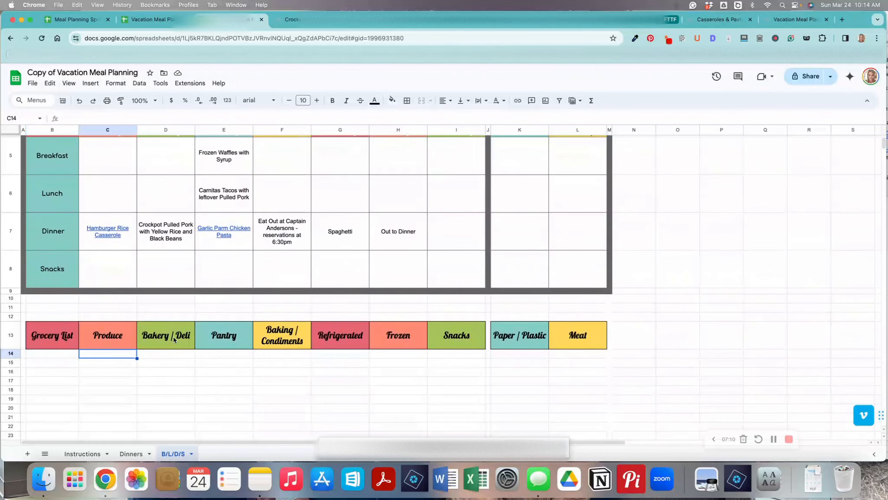
pyautogui.click(134, 337)
pyautogui.click(155, 337)
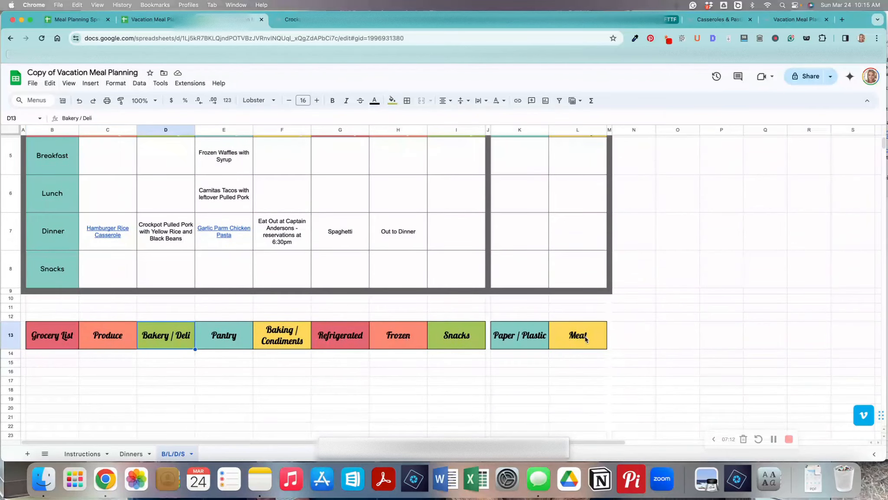
pyautogui.click(103, 356)
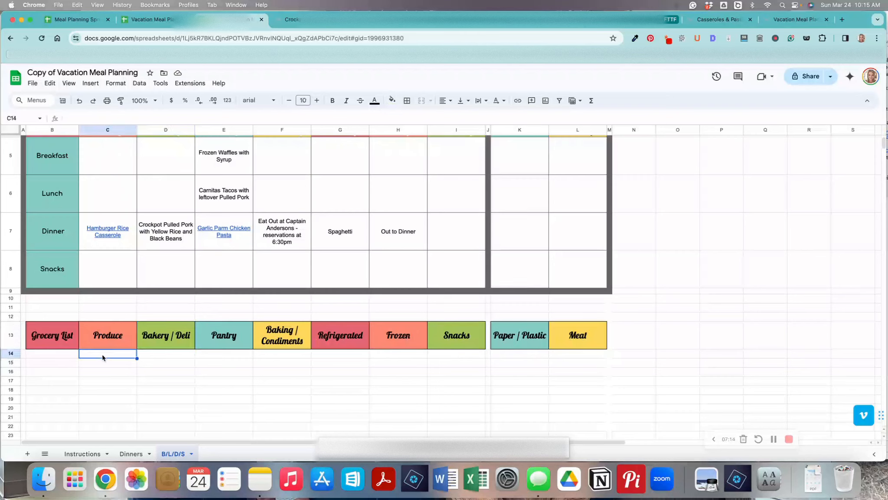
pyautogui.write('C')
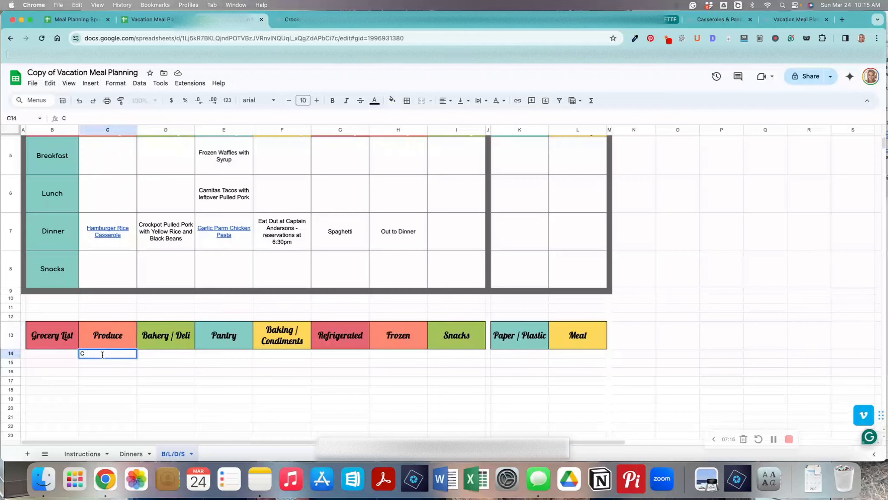
pyautogui.write('ilantro')
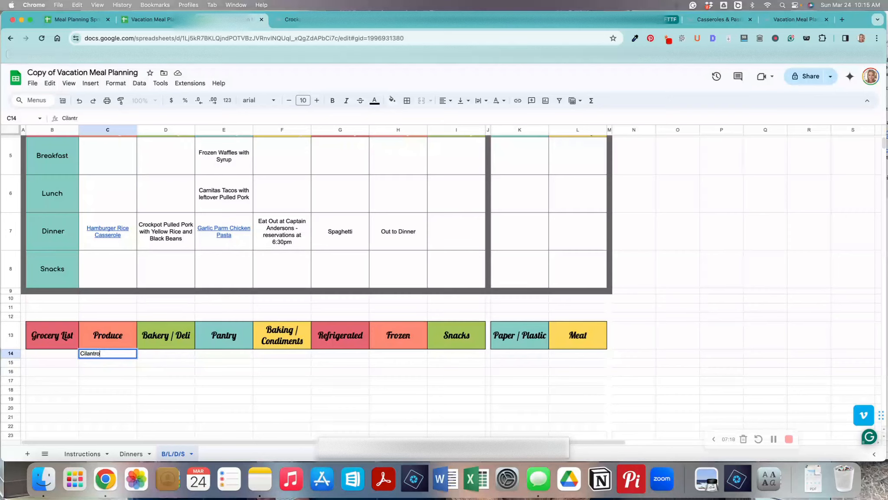
pyautogui.press('Return')
pyautogui.write('Lim')
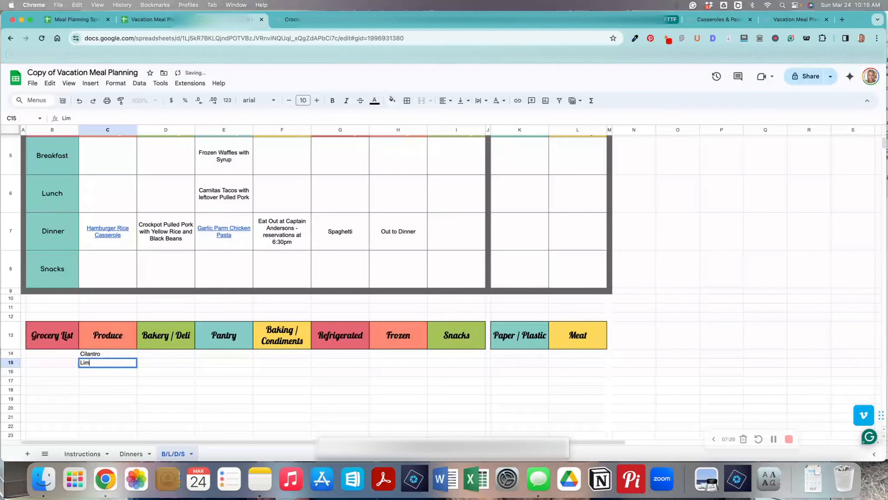
pyautogui.write('es')
pyautogui.press('Return')
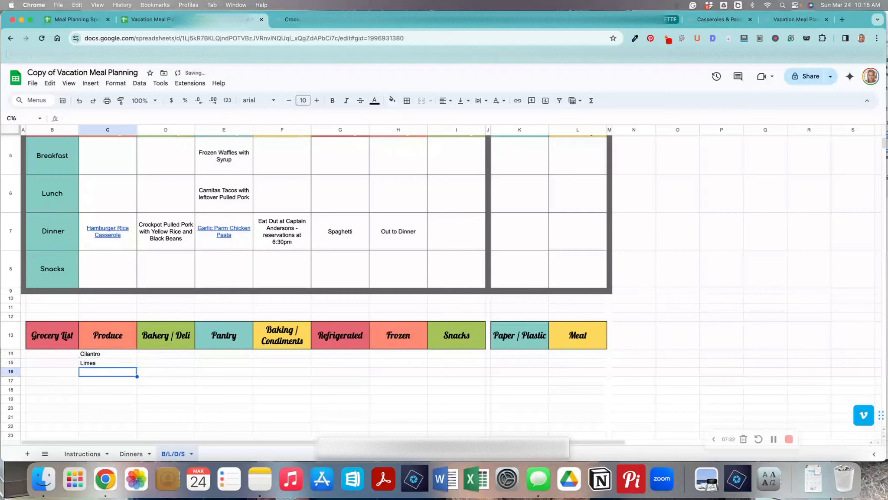
# Review the grocery list category columns and scroll down toward the Meal Prep List.
pyautogui.click(169, 363)
pyautogui.click(216, 363)
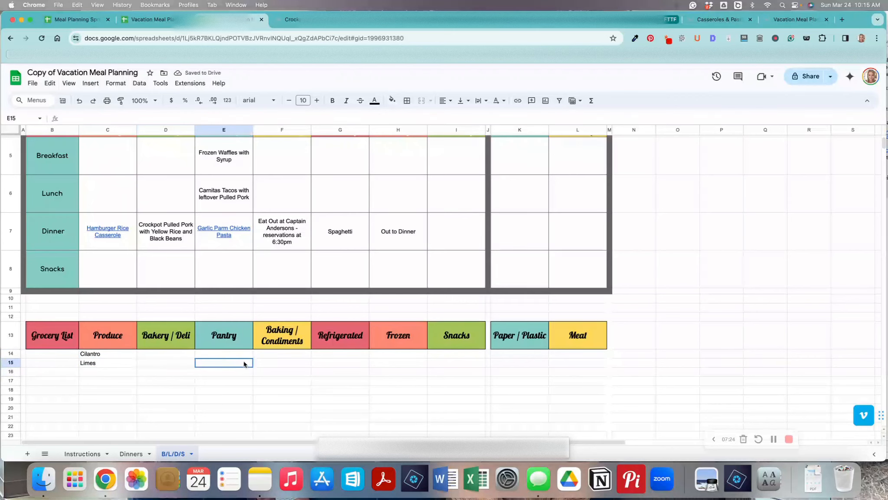
pyautogui.click(305, 366)
pyautogui.click(352, 365)
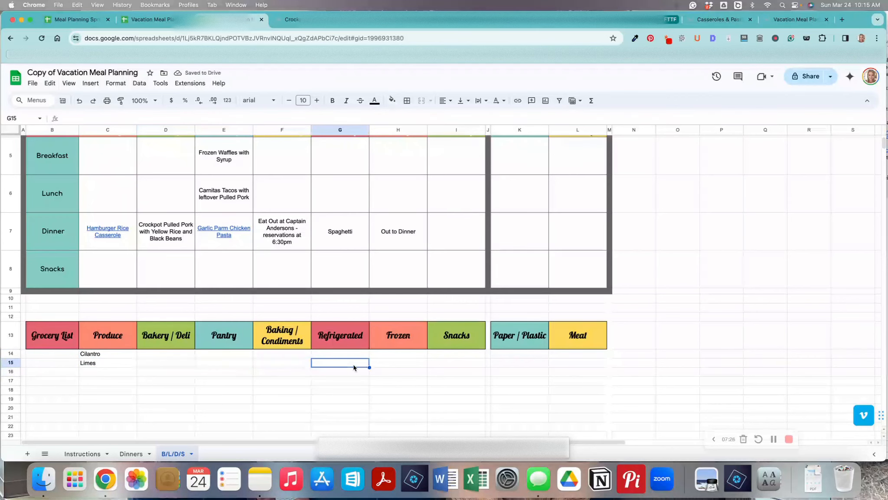
pyautogui.scroll(1, 353, 367)
pyautogui.scroll(1, 353, 367)
pyautogui.scroll(-4, 353, 367)
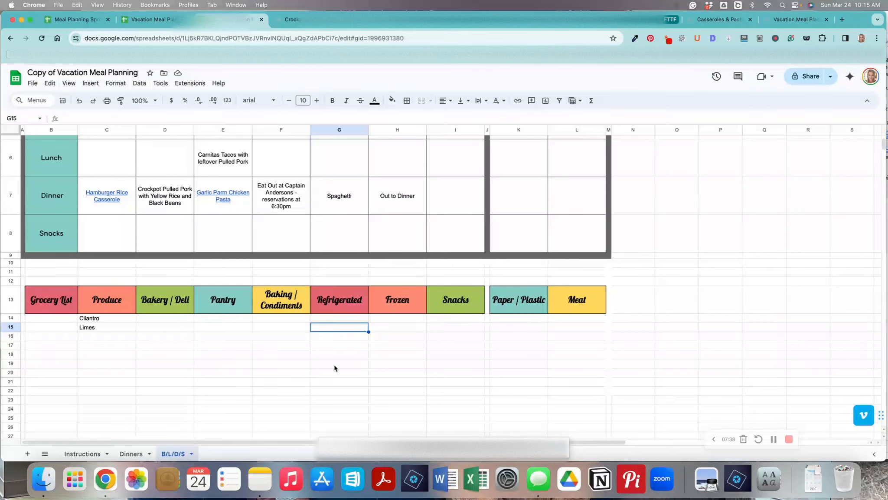
pyautogui.scroll(-3, 111, 333)
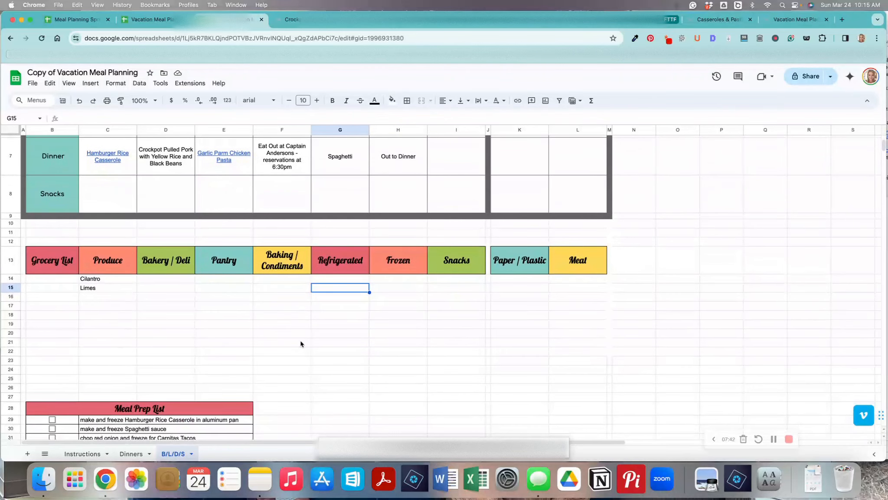
pyautogui.scroll(-5, 301, 343)
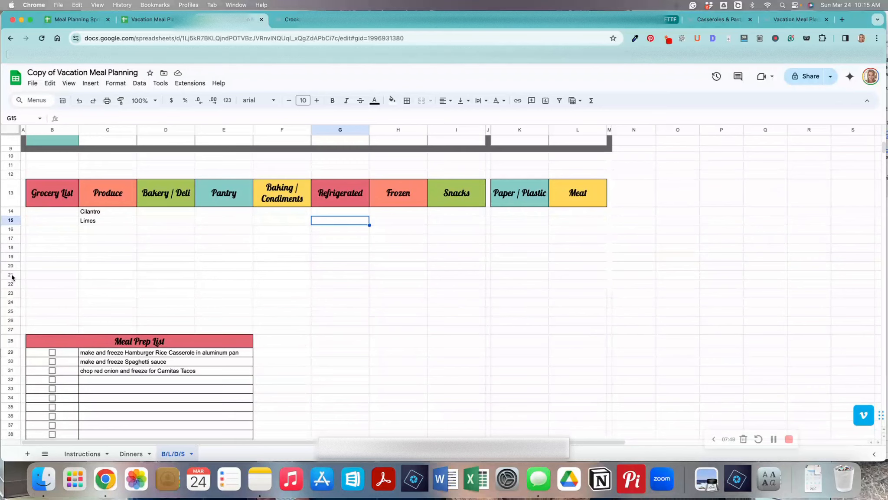
# Insert six rows below rows 21–26 in the grocery list area, then delete rows 24–29 again.
pyautogui.moveTo(11, 274); pyautogui.dragTo(12, 321)
pyautogui.rightClick(11, 303)
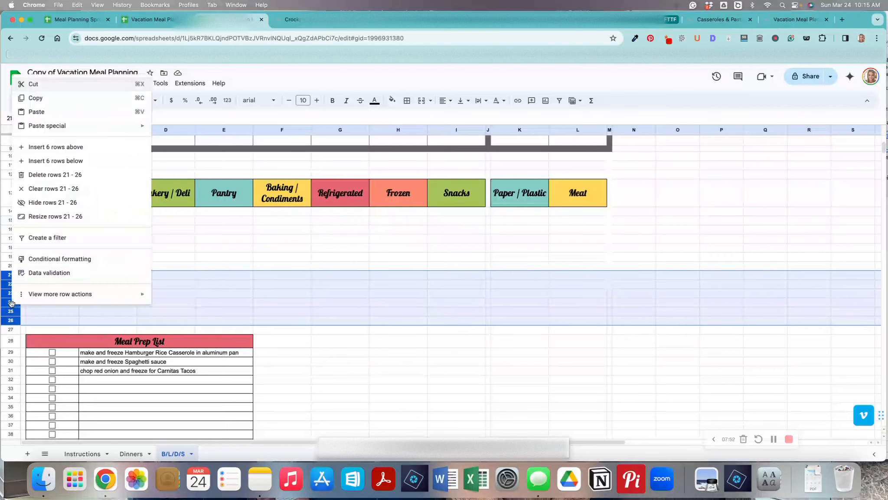
pyautogui.click(55, 162)
pyautogui.click(127, 302)
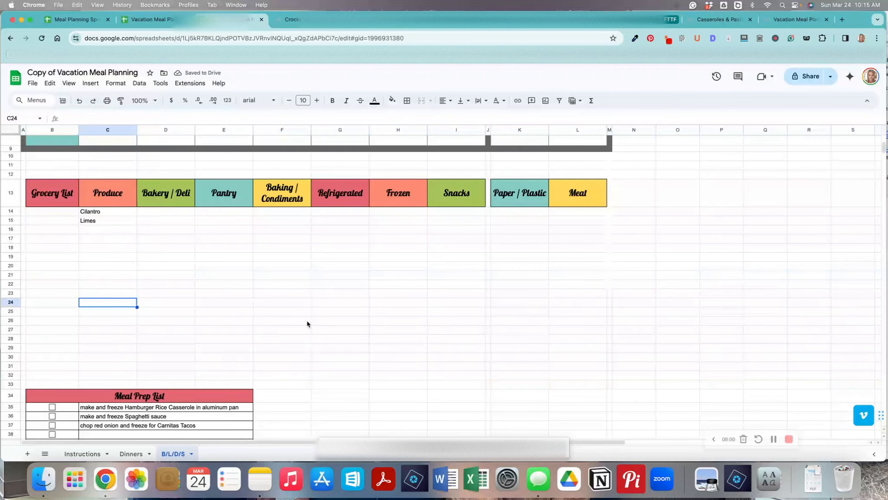
pyautogui.click(9, 306)
pyautogui.moveTo(8, 308); pyautogui.dragTo(9, 345)
pyautogui.rightClick(9, 343)
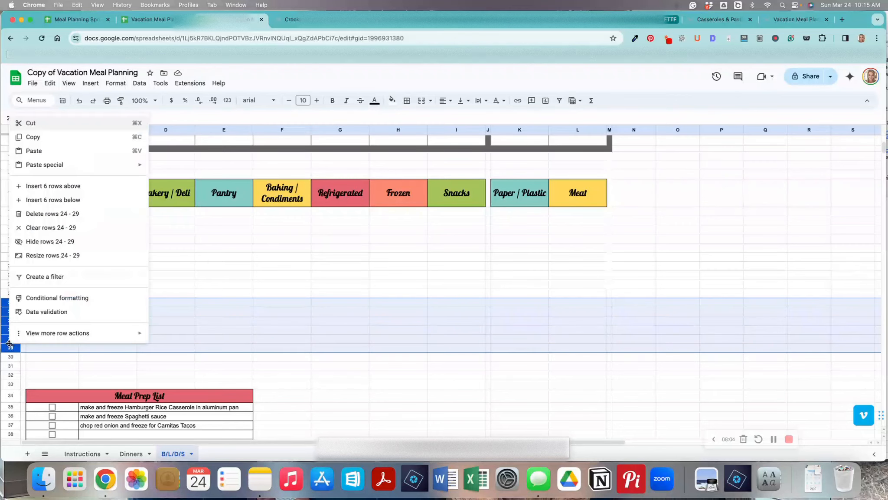
pyautogui.click(60, 214)
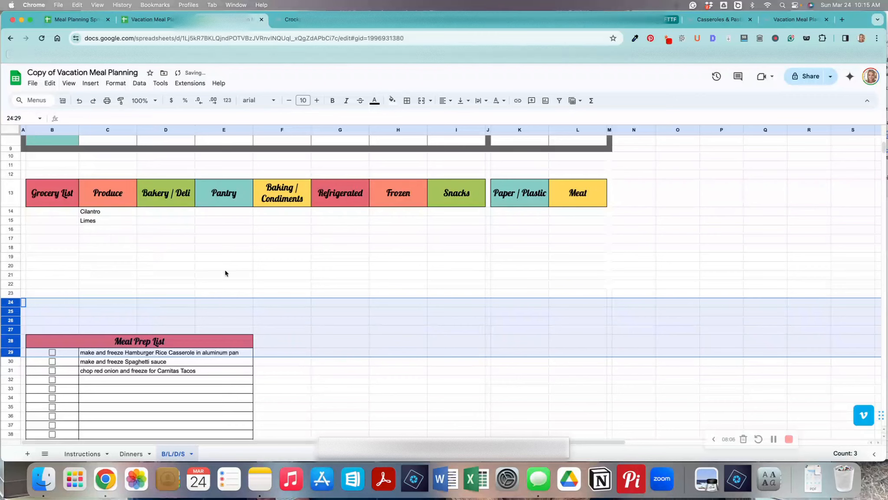
# Open the spreadsheet's Share dialog and close it without adding anyone.
pyautogui.click(338, 293)
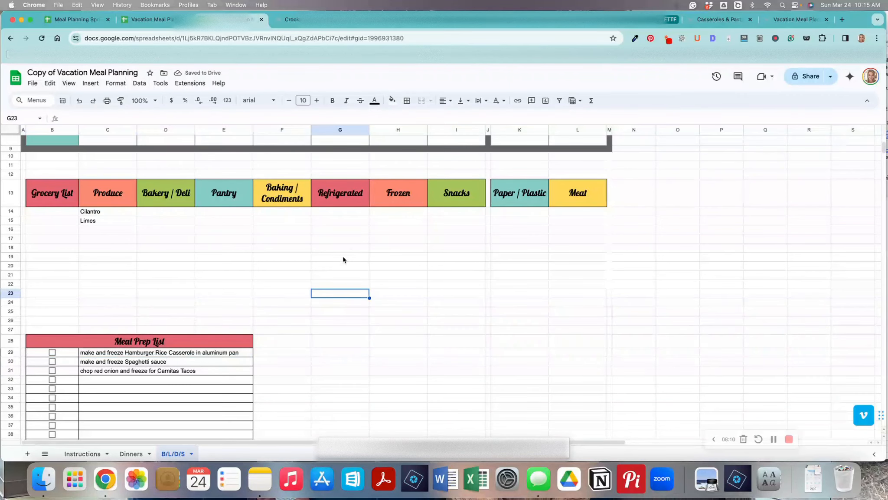
pyautogui.scroll(5, 343, 259)
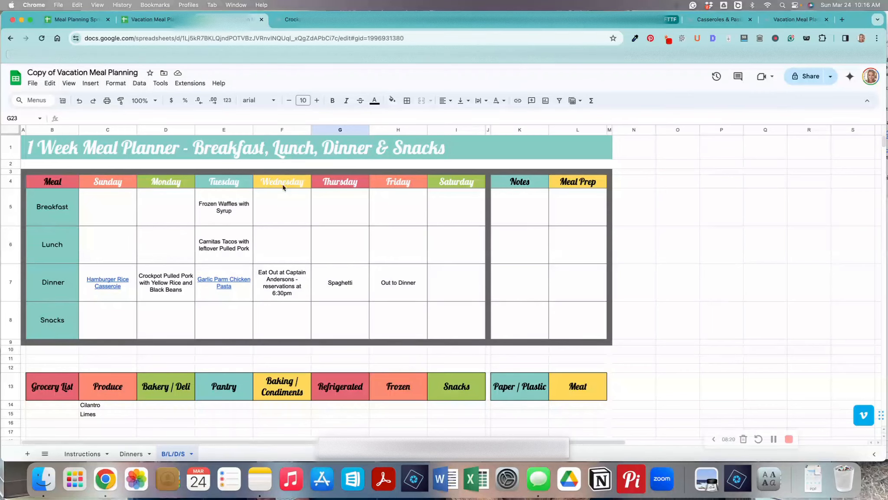
pyautogui.click(809, 77)
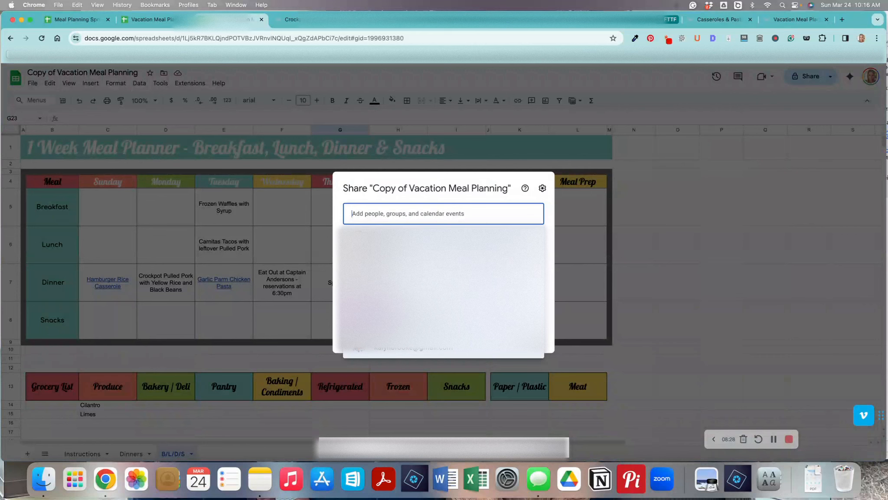
pyautogui.click(575, 215)
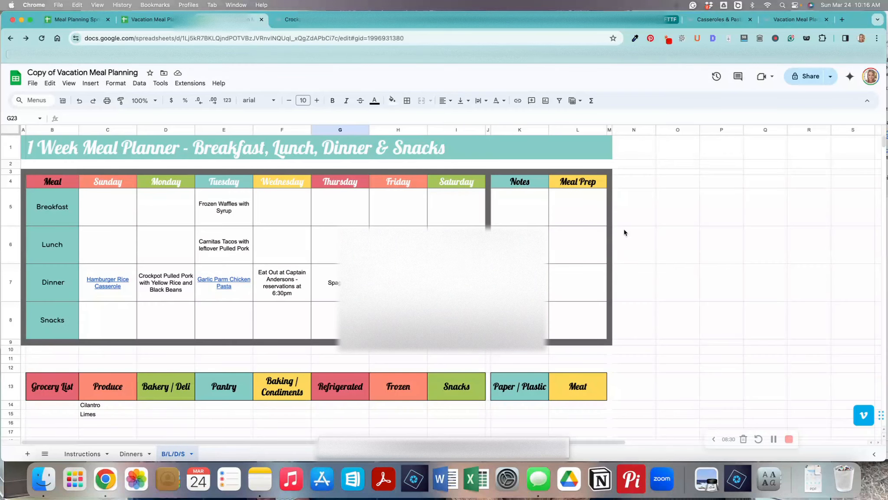